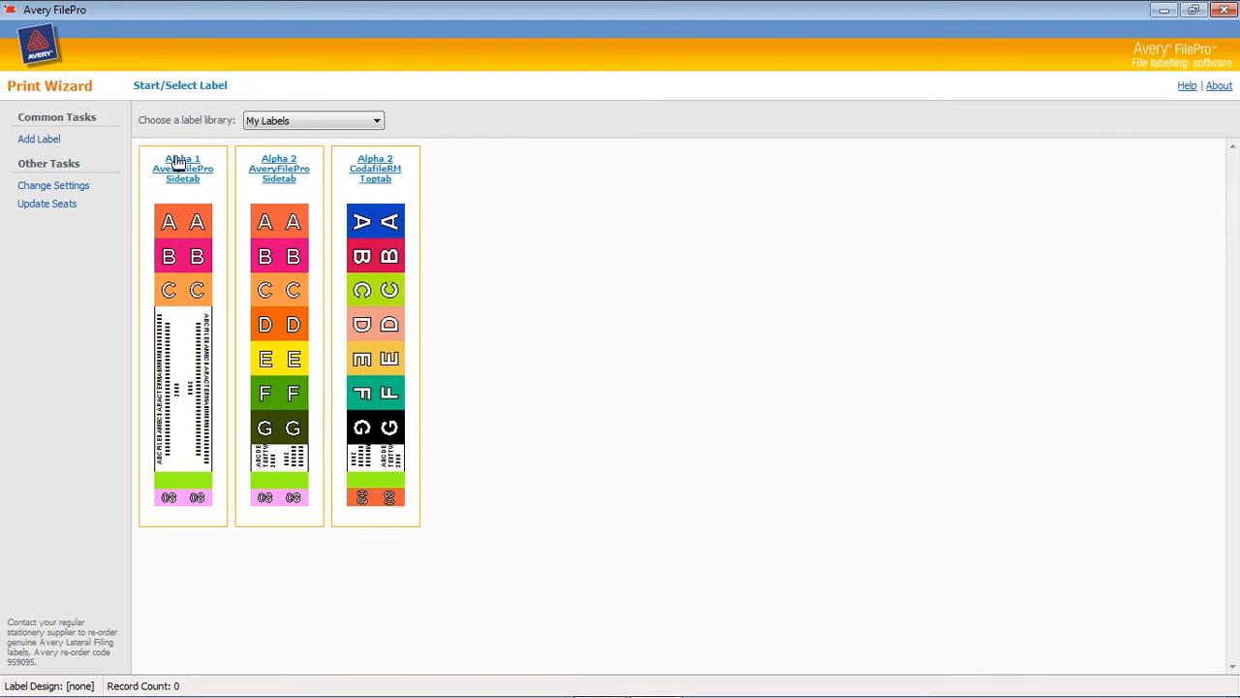
- Add the "Numeric 6 AveryFilePro Sidetab" design from the Sample Labels library to the personal label library
click(308, 122)
click(311, 139)
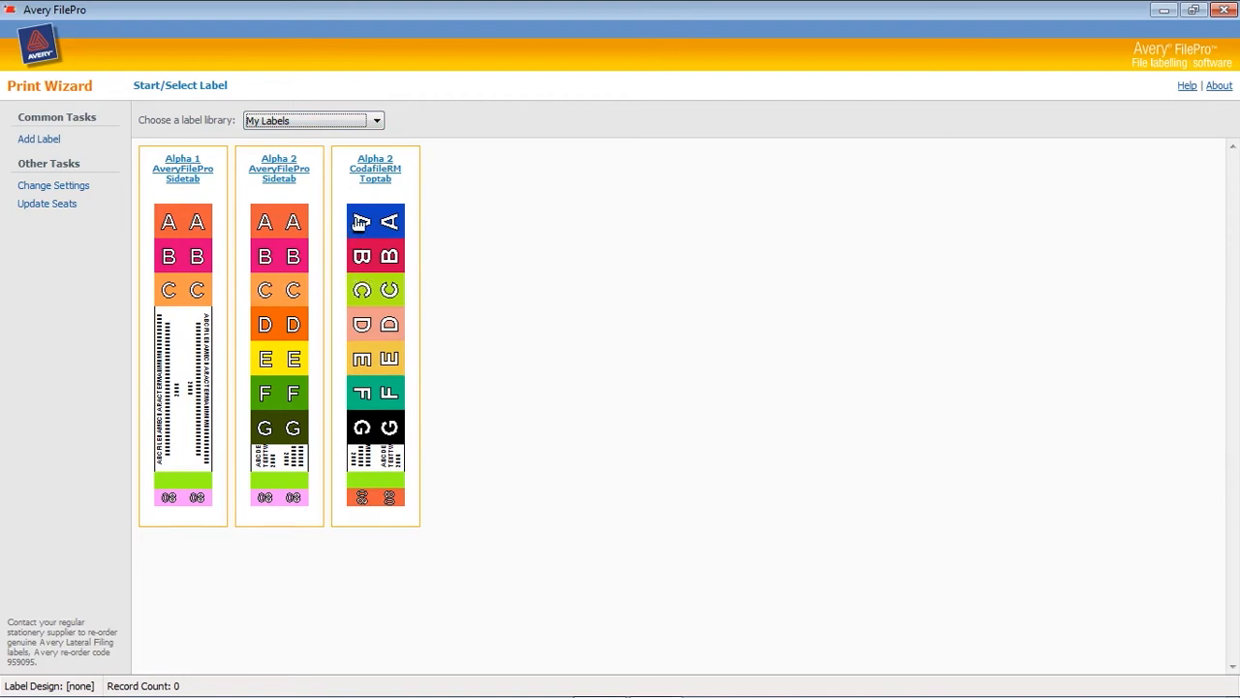
click(300, 124)
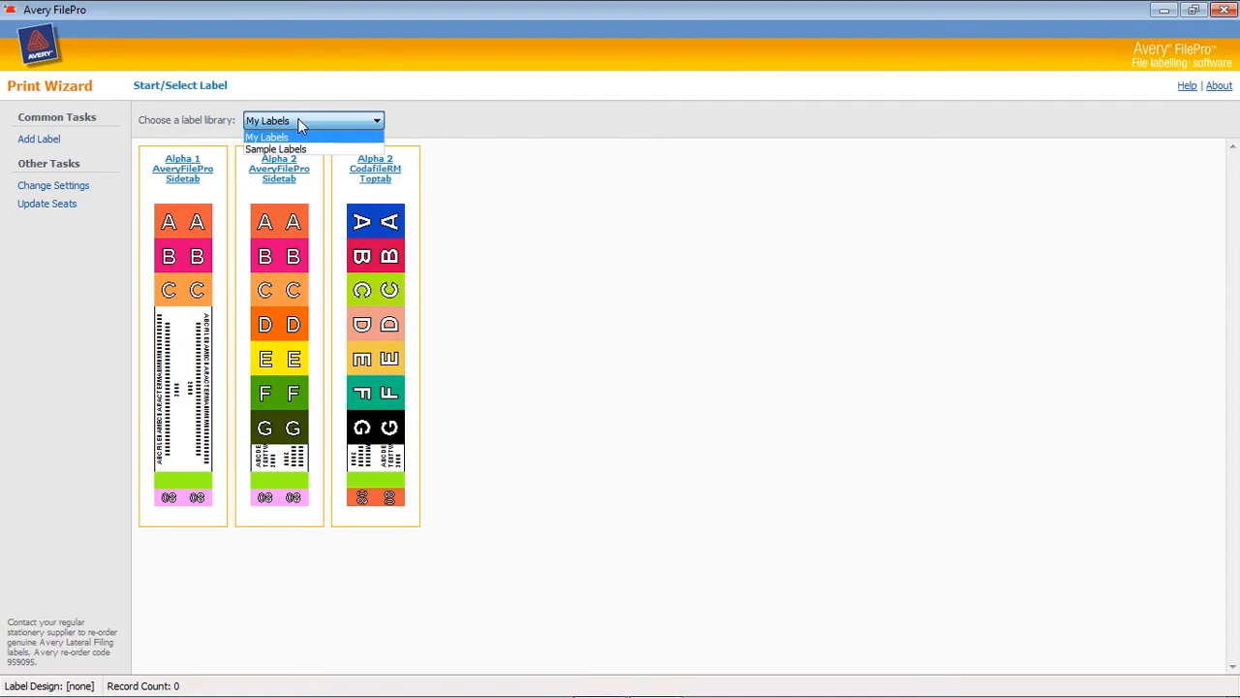
click(306, 150)
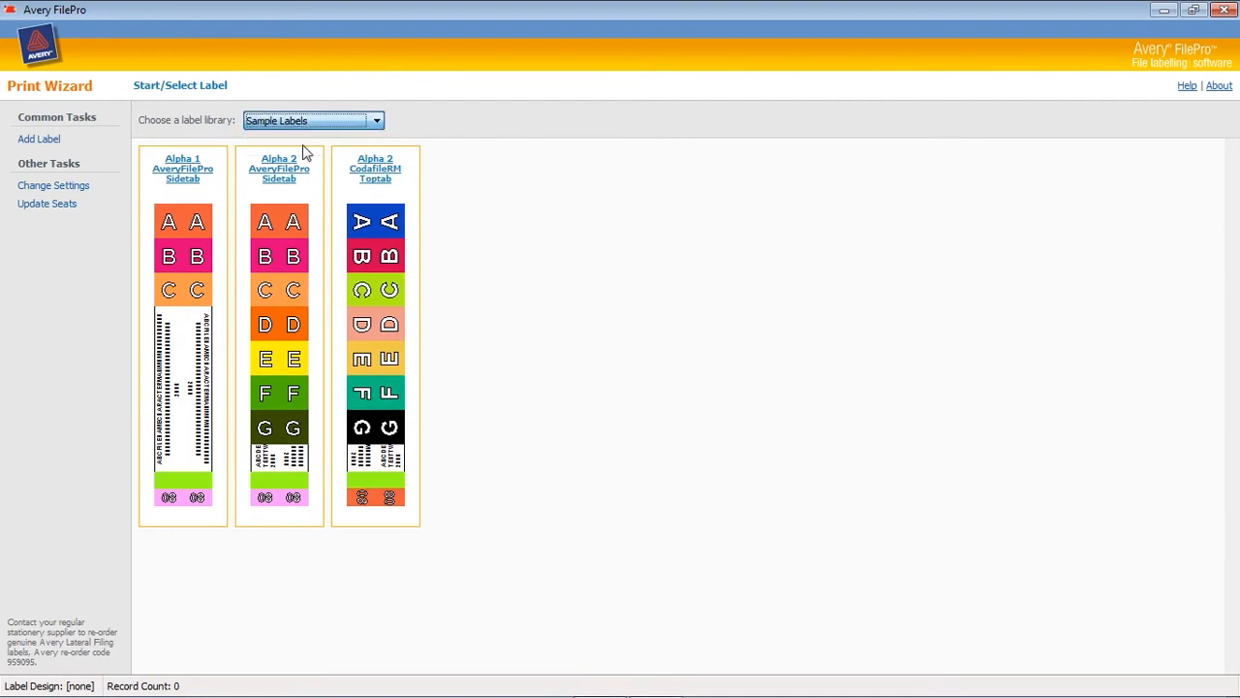
drag(343, 684, 546, 648)
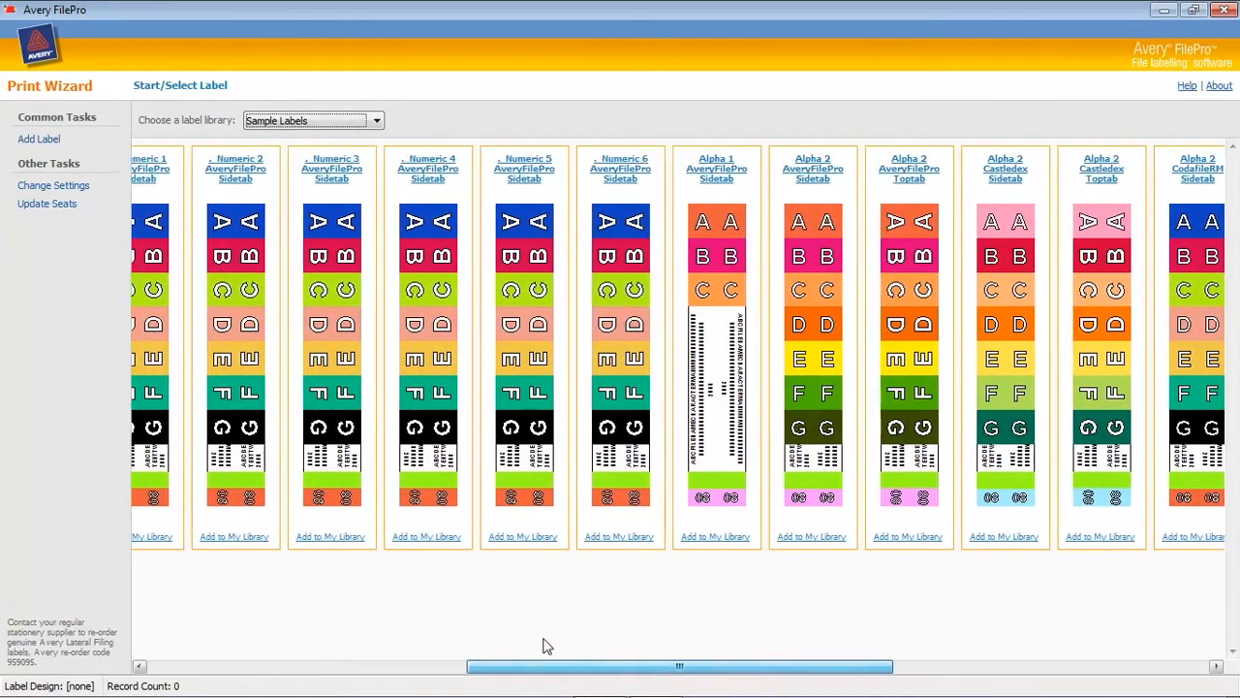
click(619, 535)
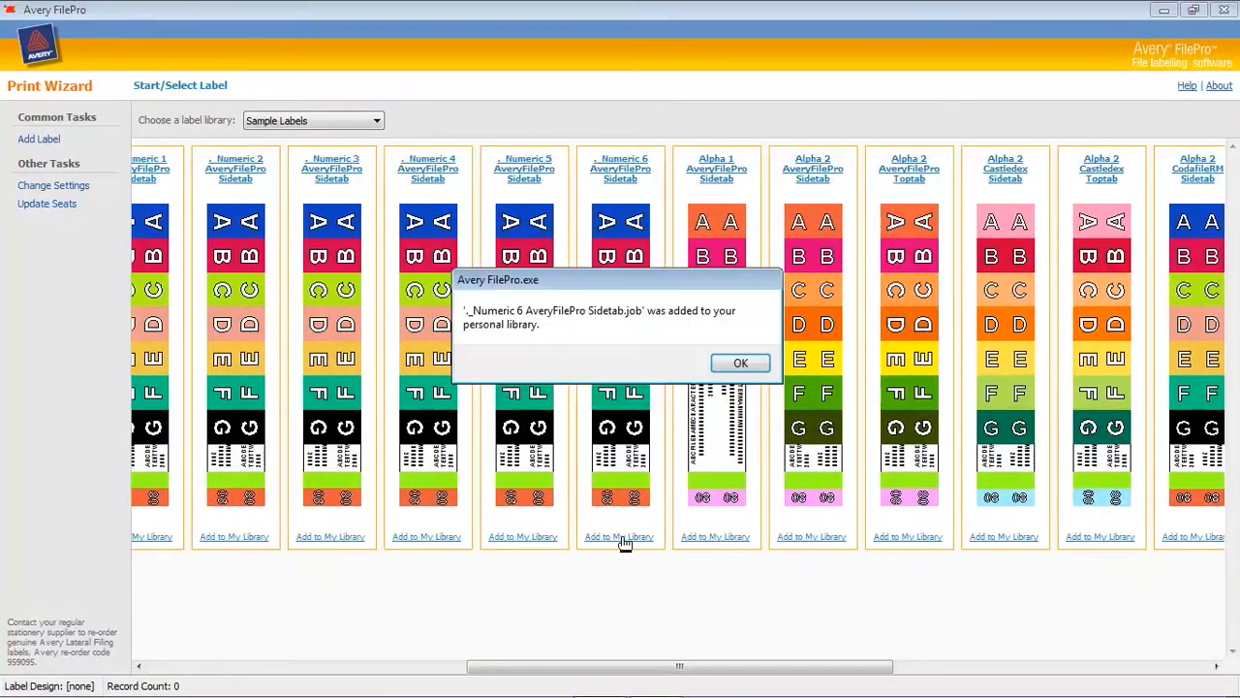
click(741, 363)
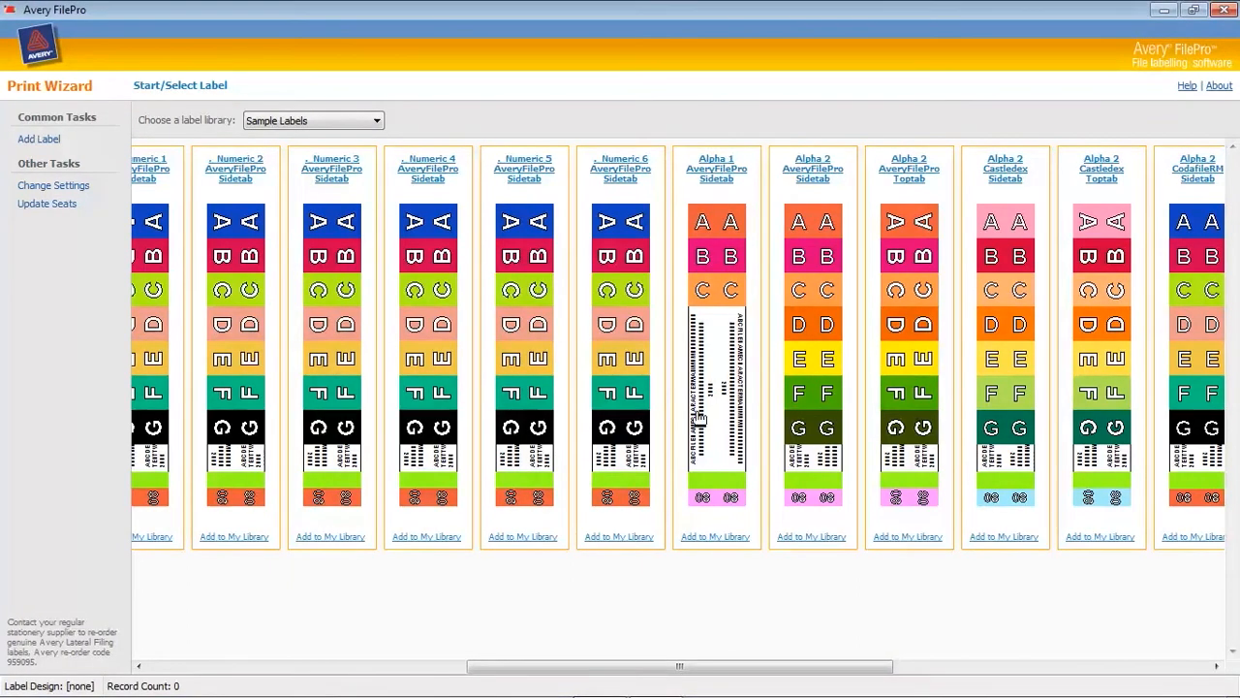
- Switch to the My Labels library and open the "Alpha 1 AveryFilePro Sidetab" label for data entry
click(344, 121)
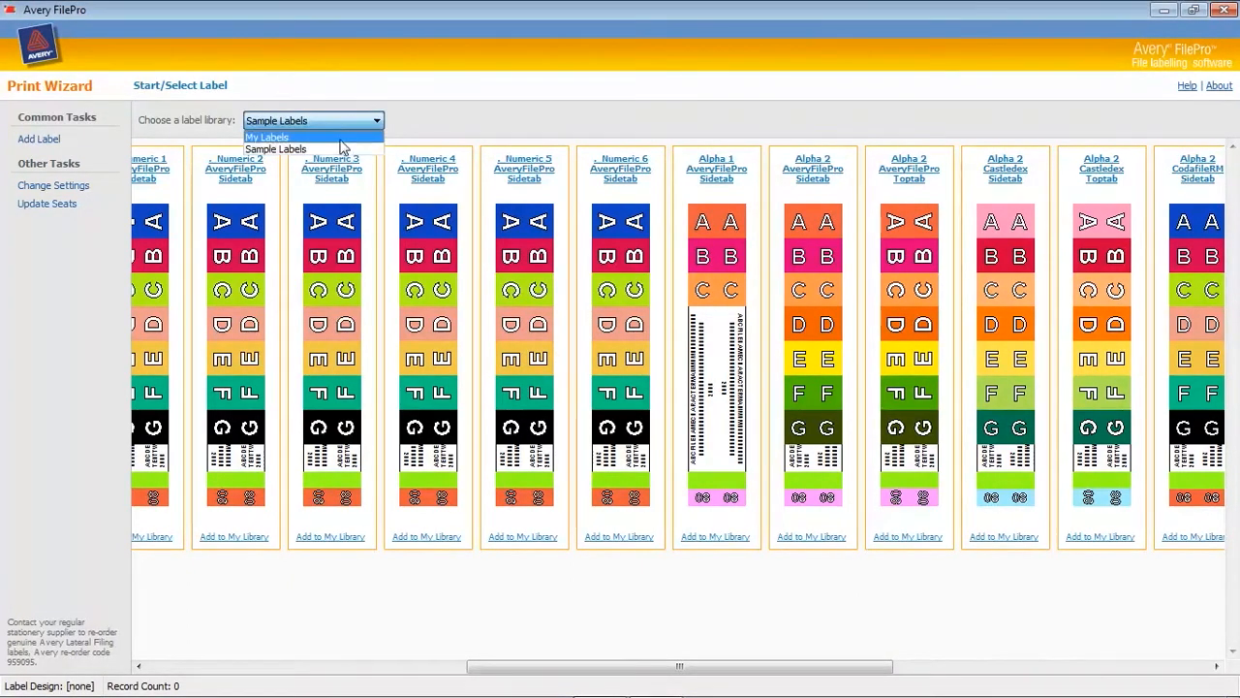
click(339, 142)
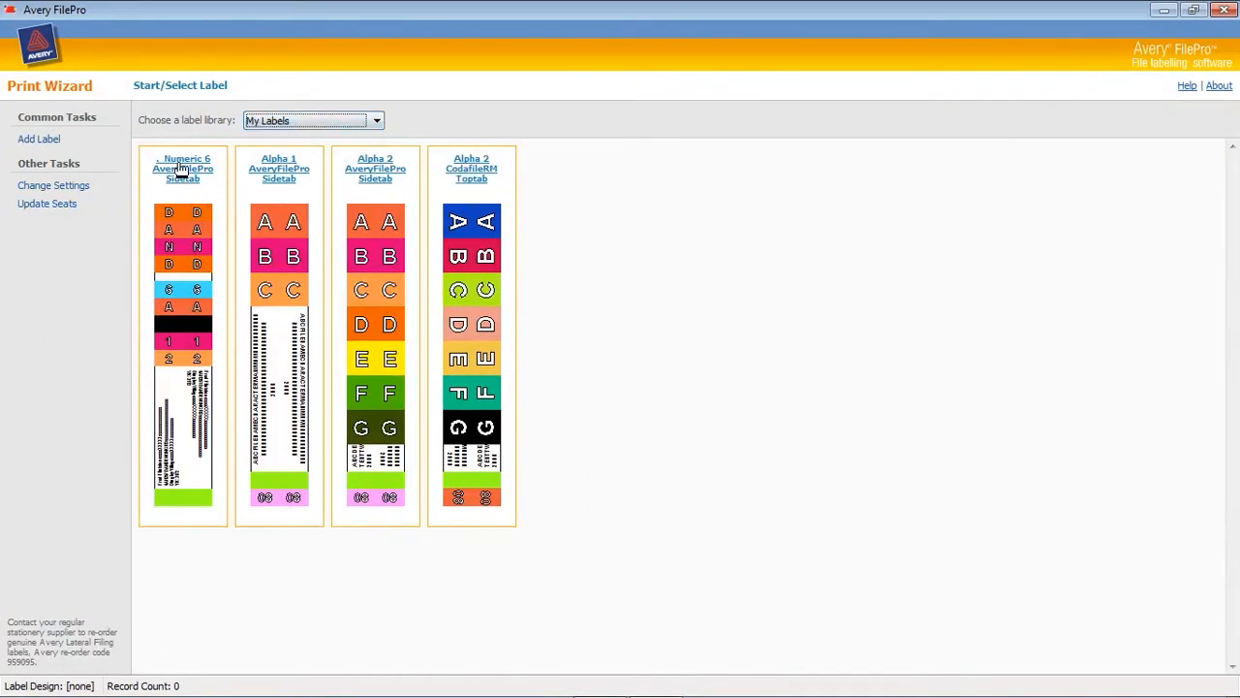
click(266, 175)
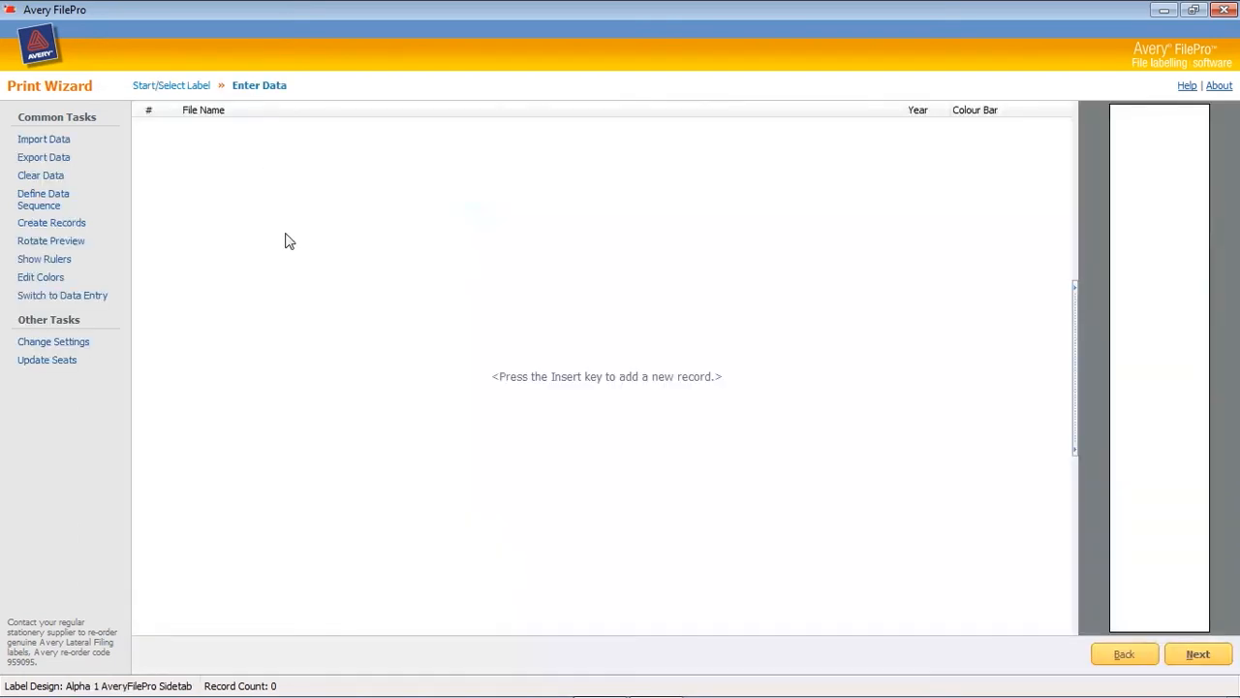
- Add a record with file name ABCxxxx, year 2010 and colour bar pink
key(Insert)
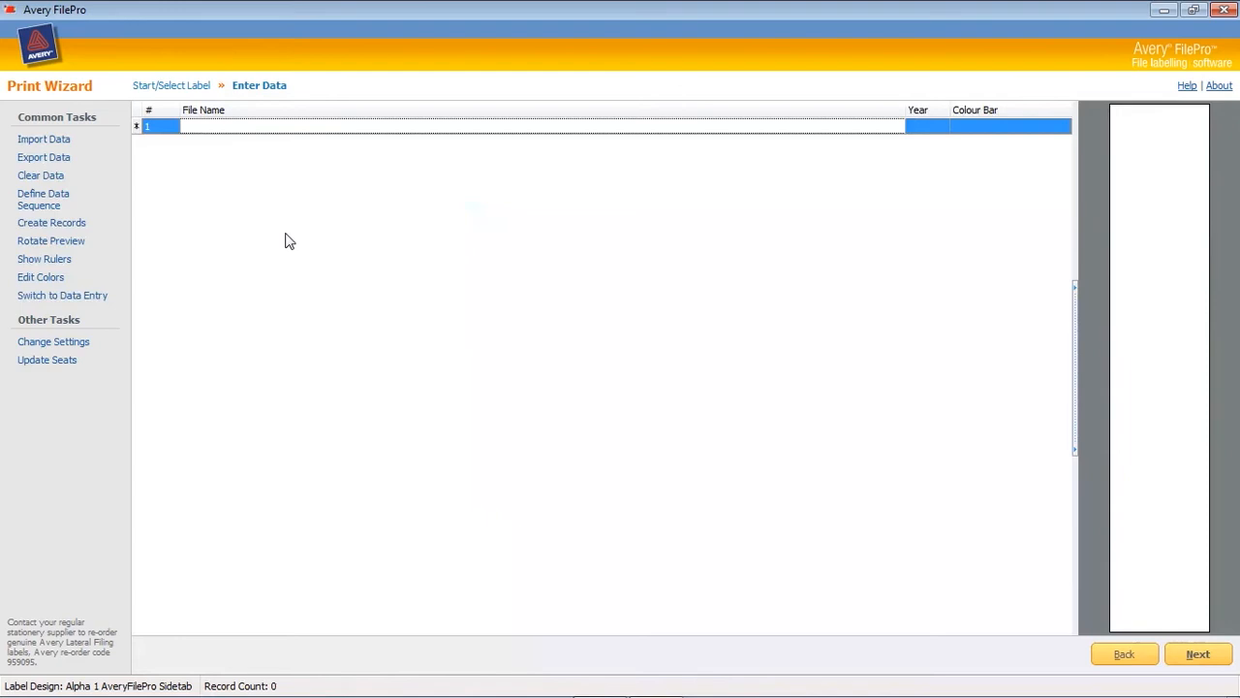
click(213, 129)
text(ABC)
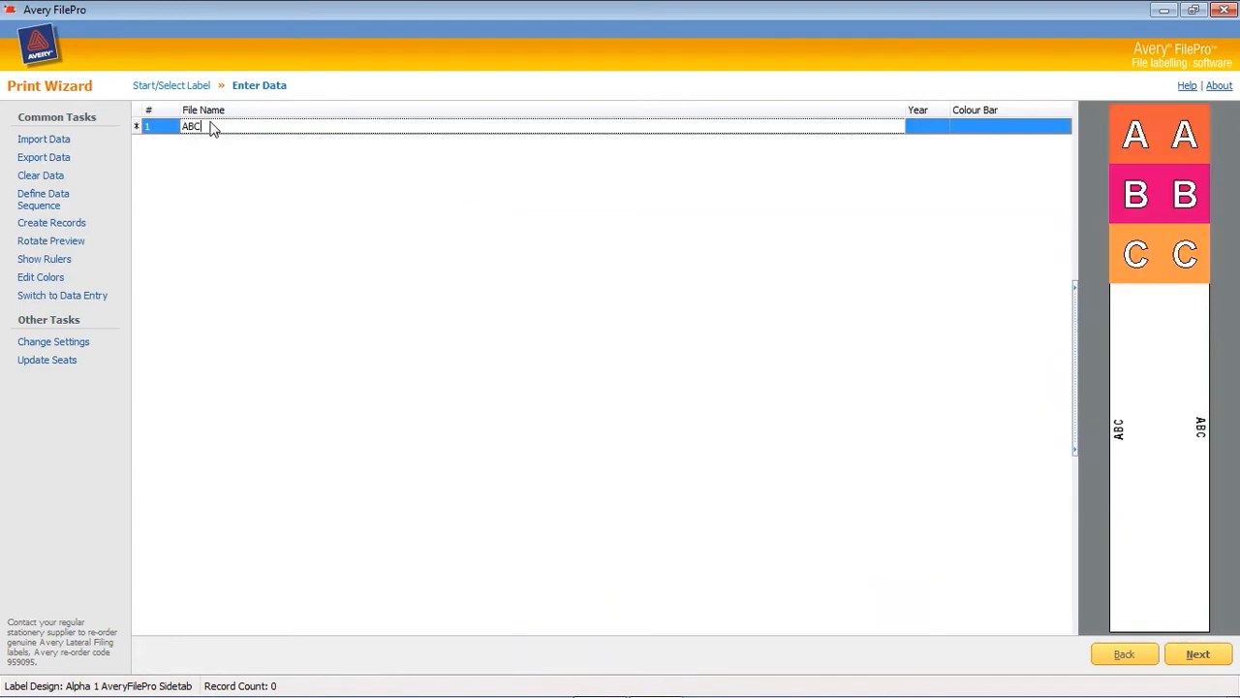
text(xxxx)
click(926, 129)
text(2010)
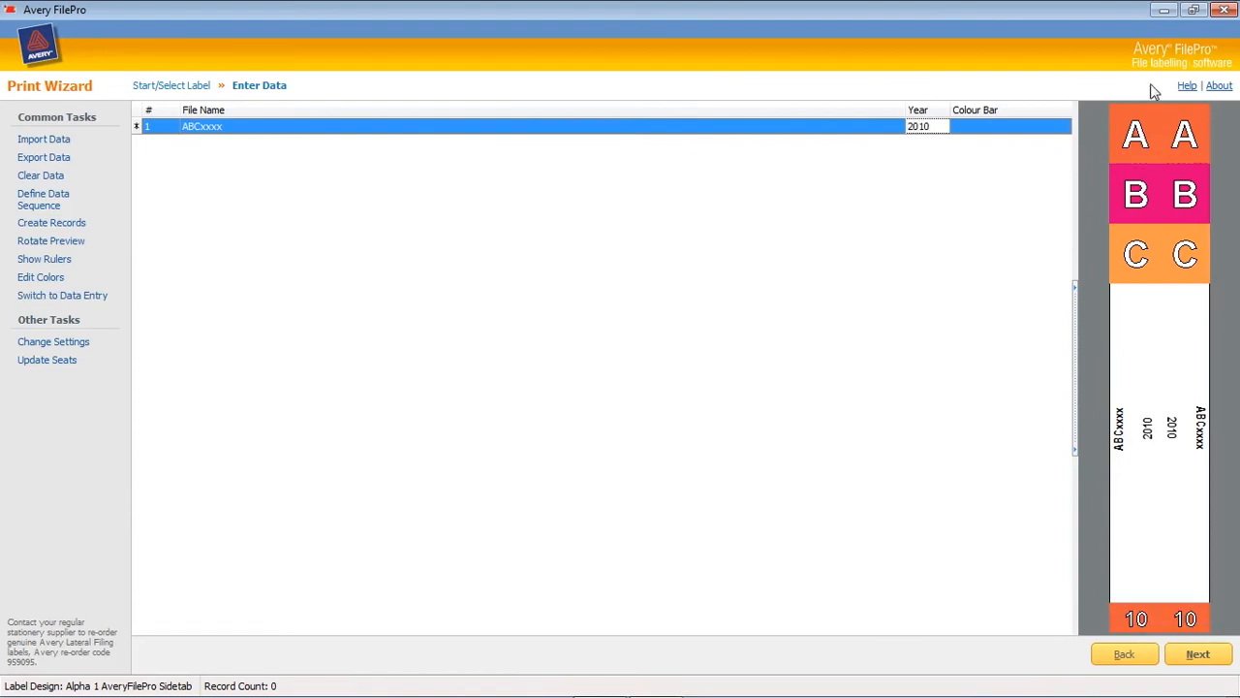
click(986, 128)
text(p)
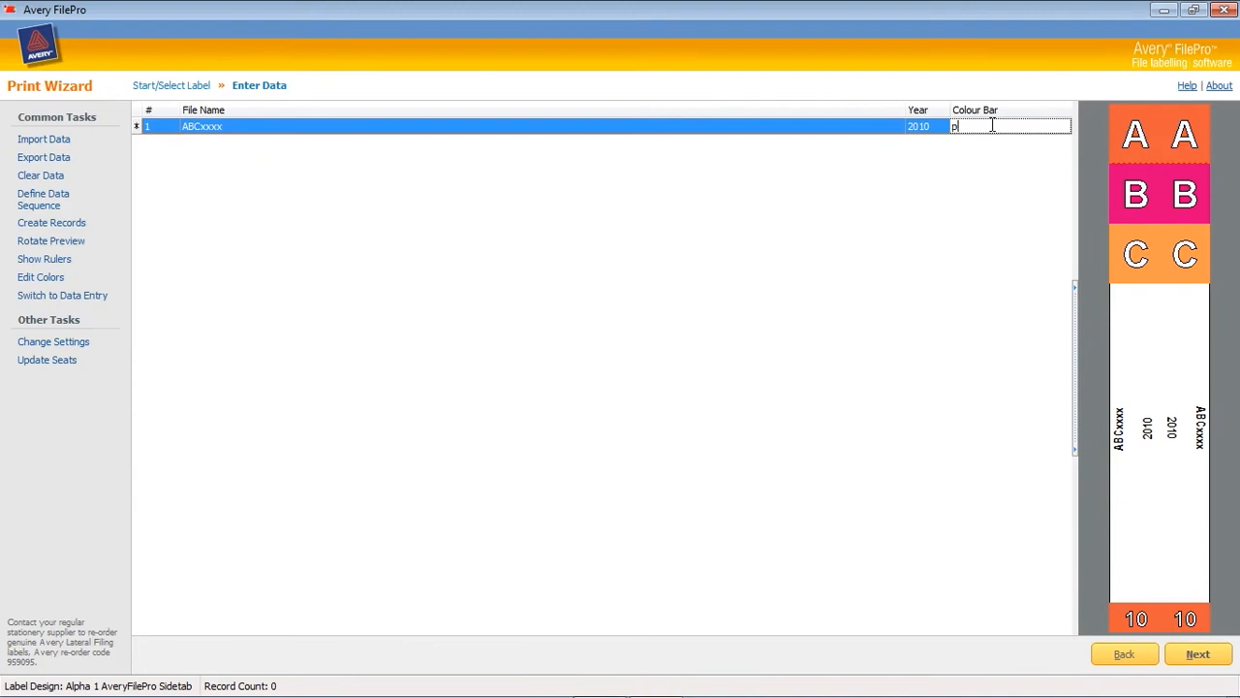
text(ink)
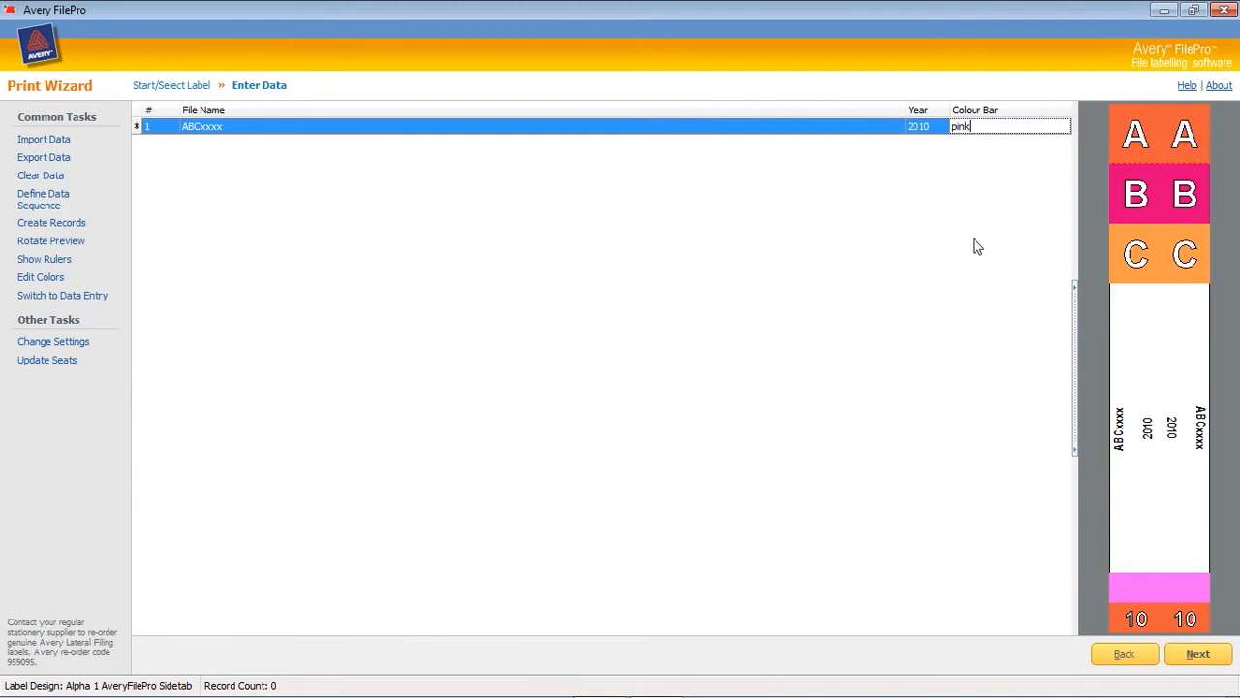
- Switch to the data entry form view and open the Colour Bar color table for editing
click(84, 295)
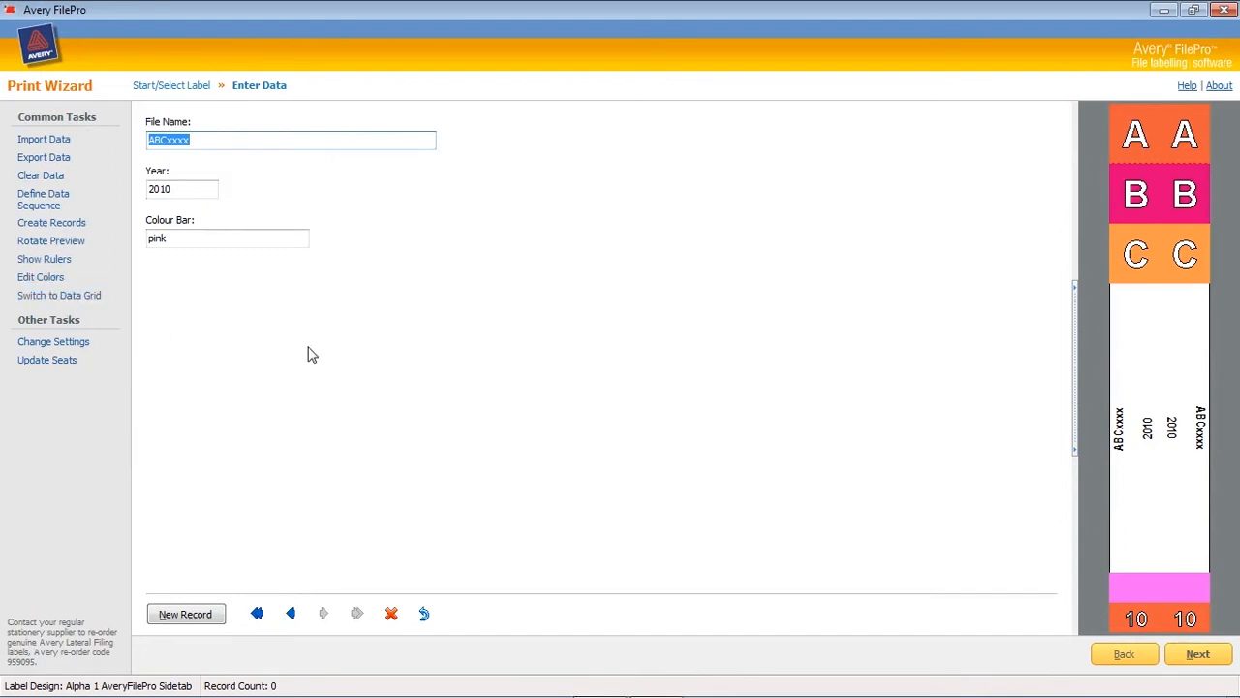
click(46, 282)
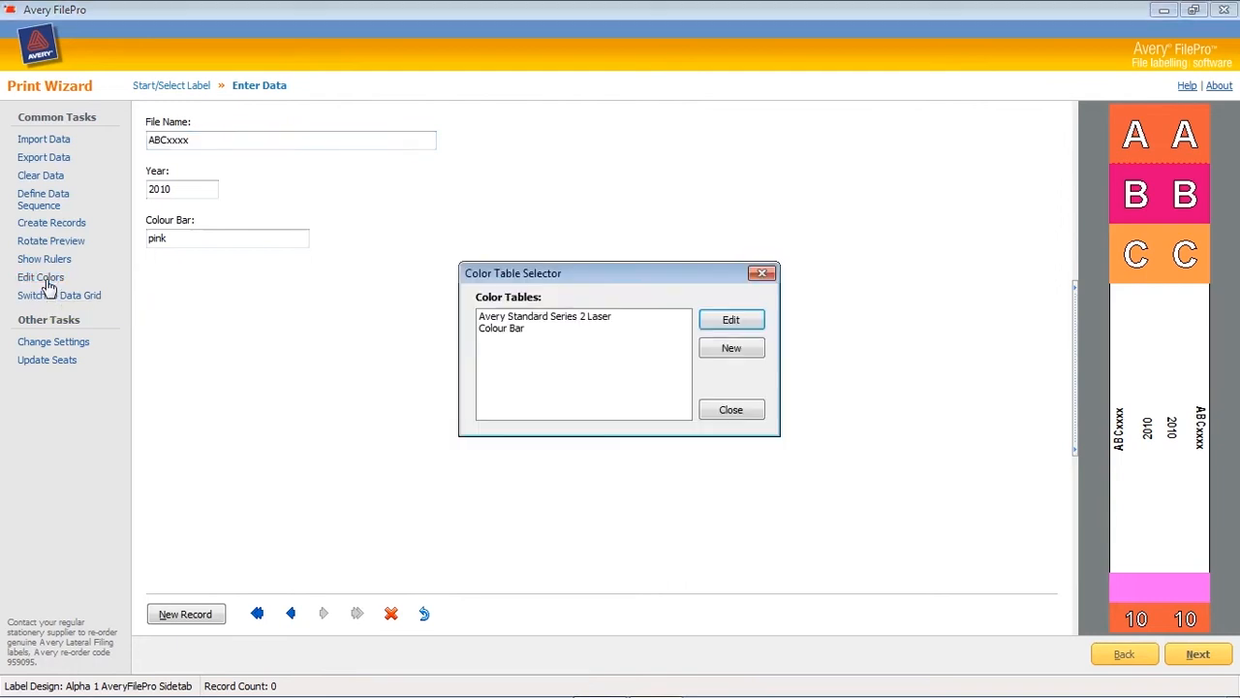
click(567, 317)
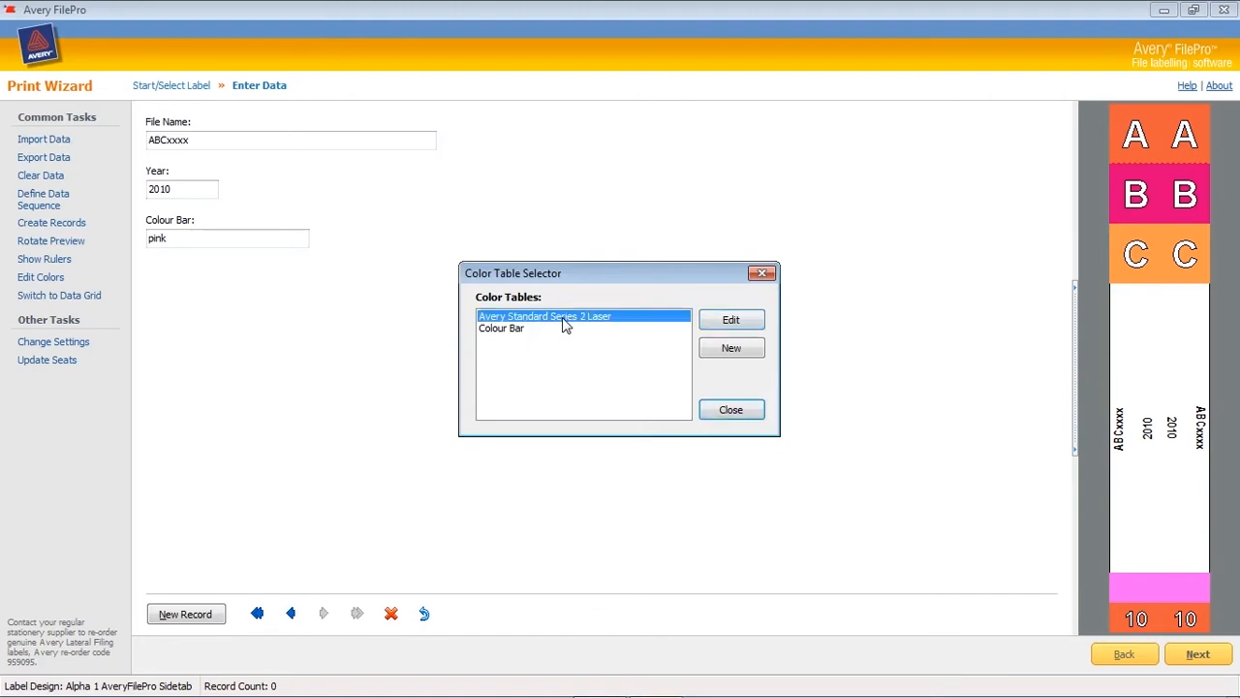
click(507, 332)
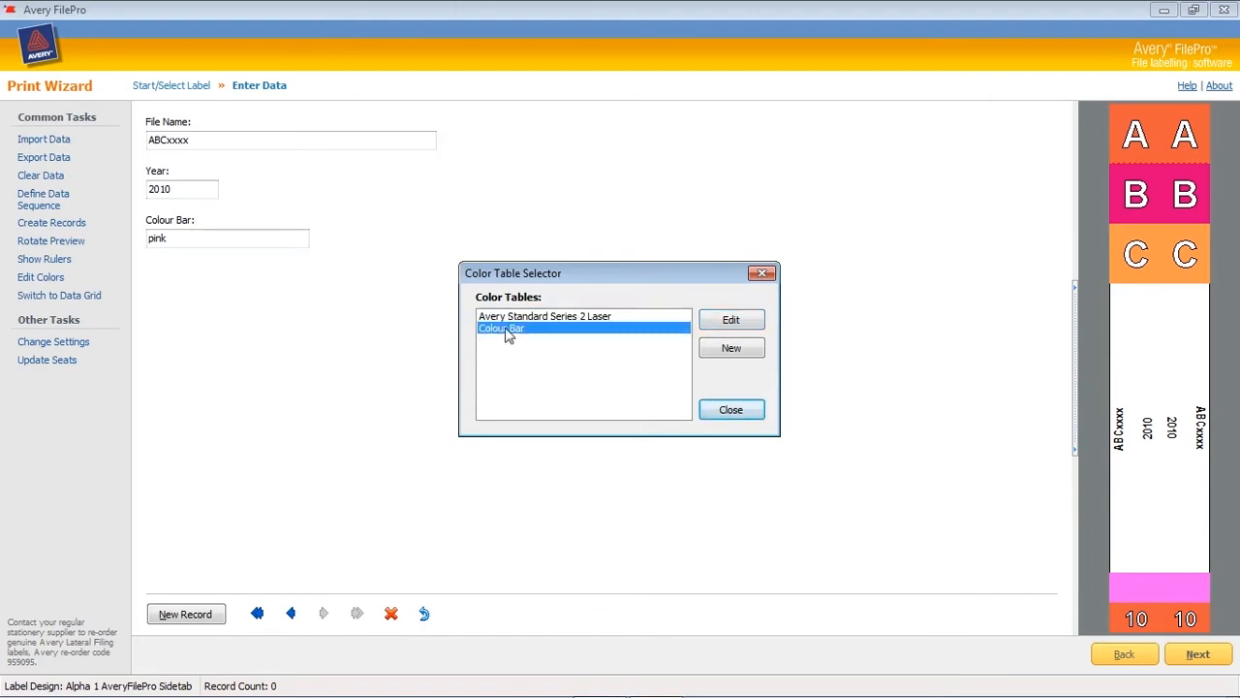
click(729, 325)
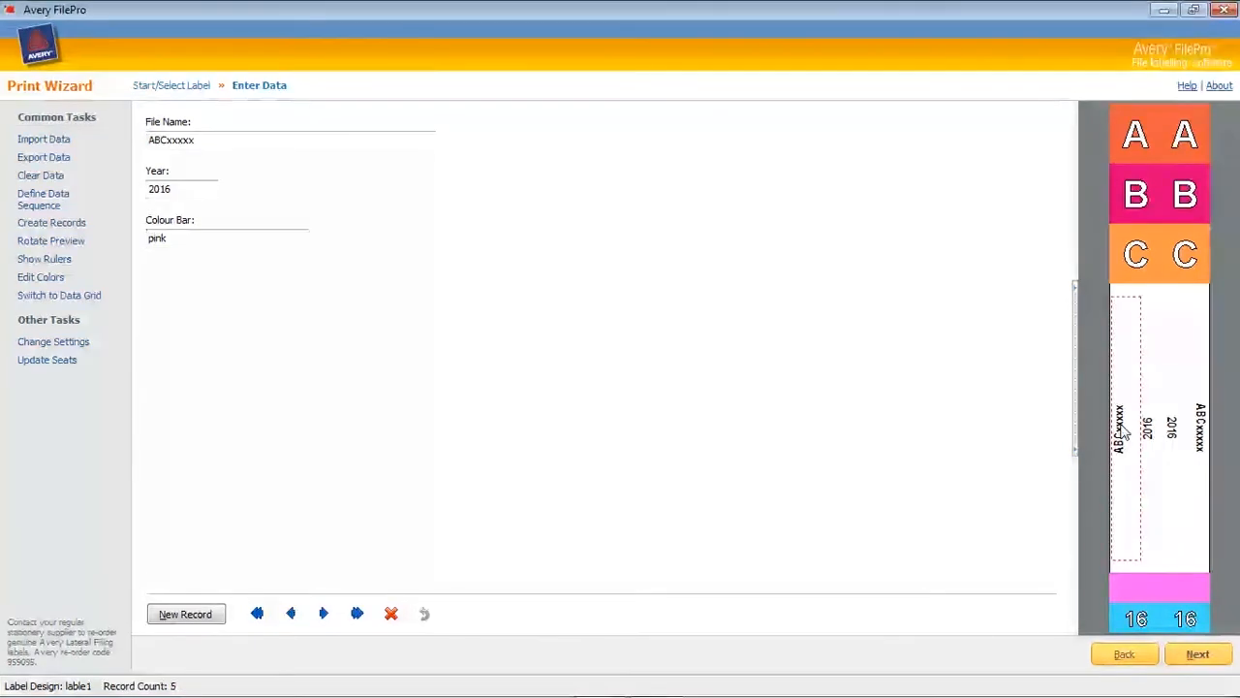
- Examine the font, color, data and position properties of the left File Name text on the label and accept them
right_click(1121, 431)
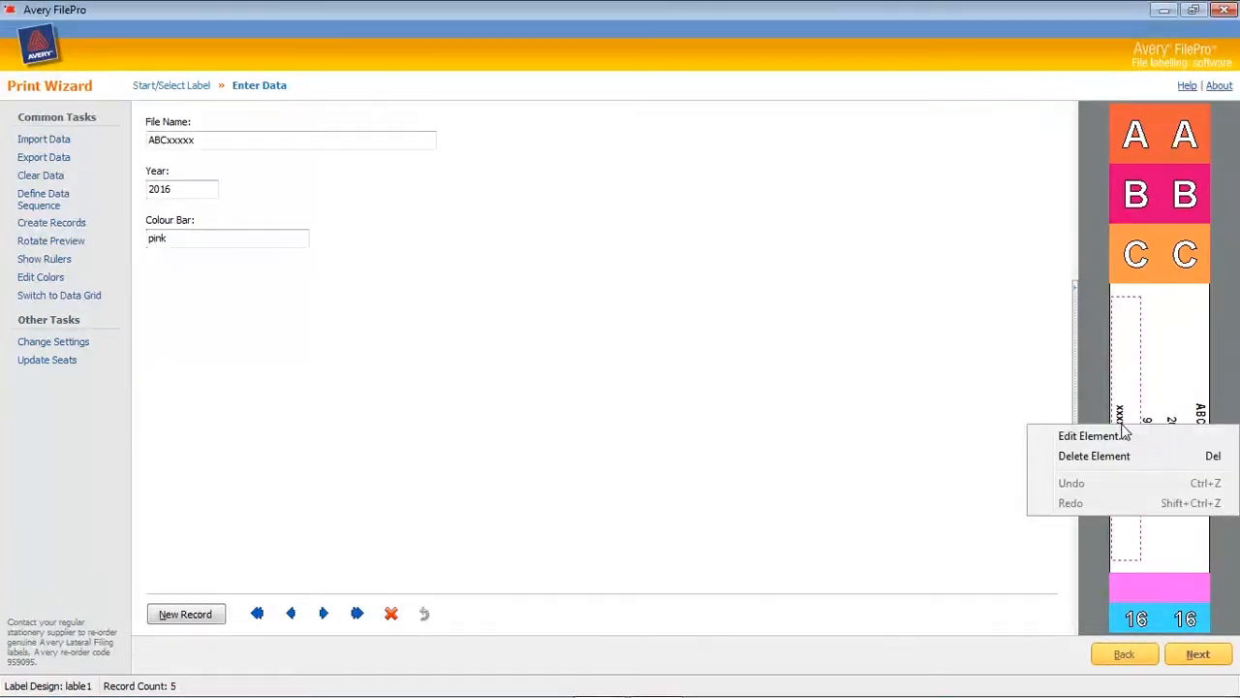
click(1105, 437)
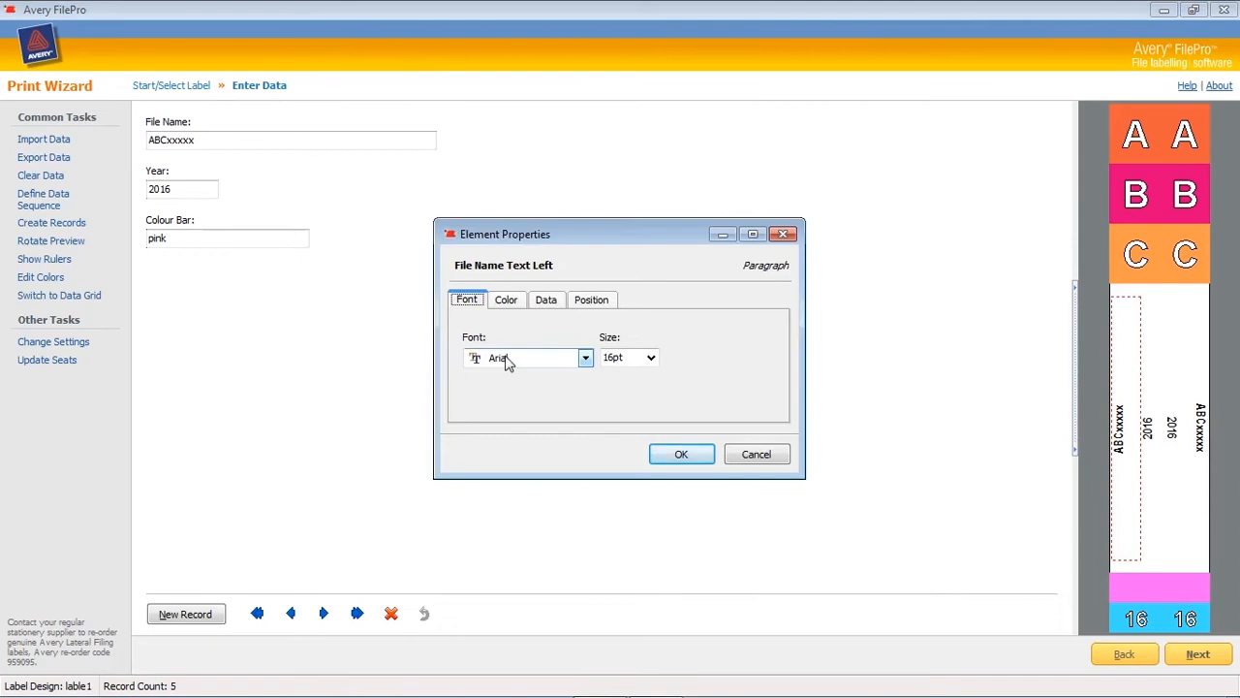
click(585, 357)
click(683, 421)
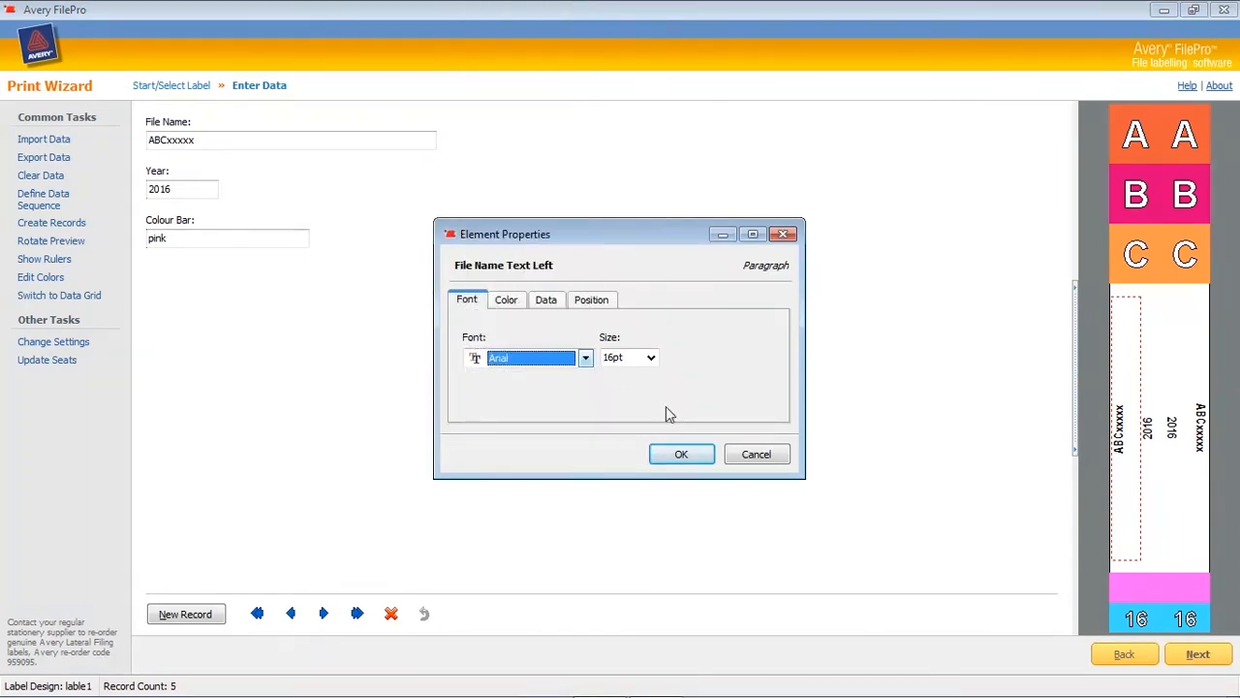
click(509, 300)
click(546, 302)
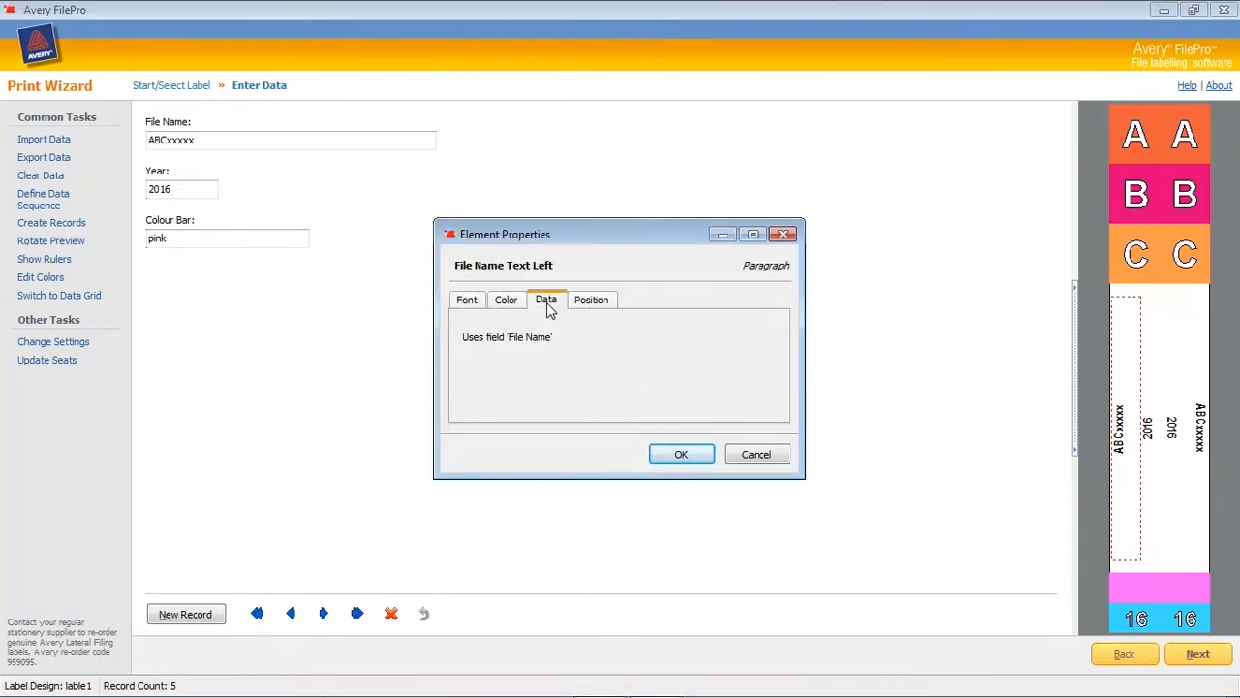
click(595, 308)
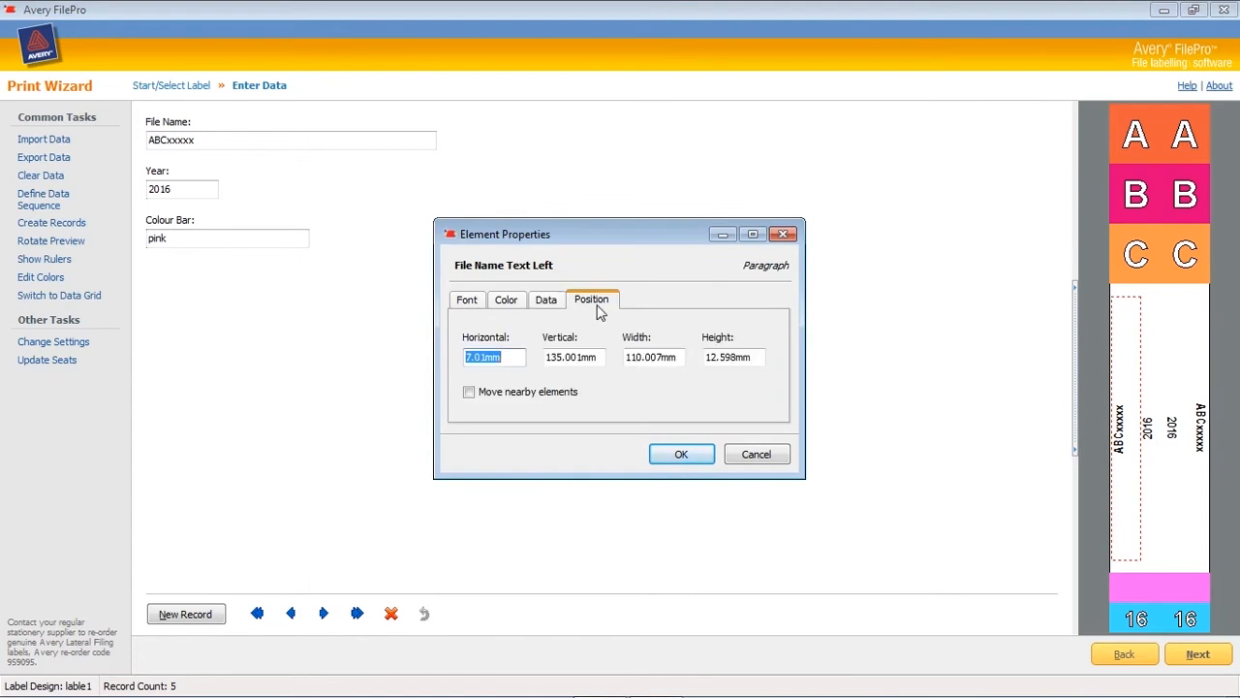
click(697, 450)
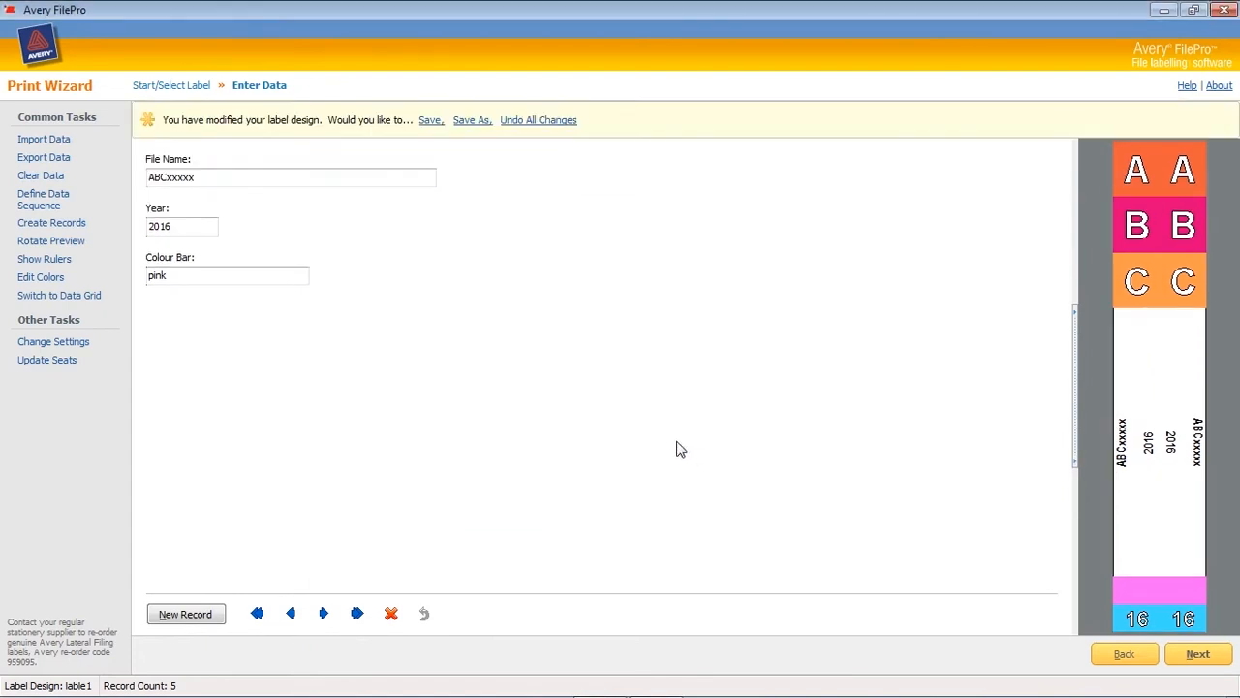
- Step through the records to the last one, checking each label's preview
click(322, 617)
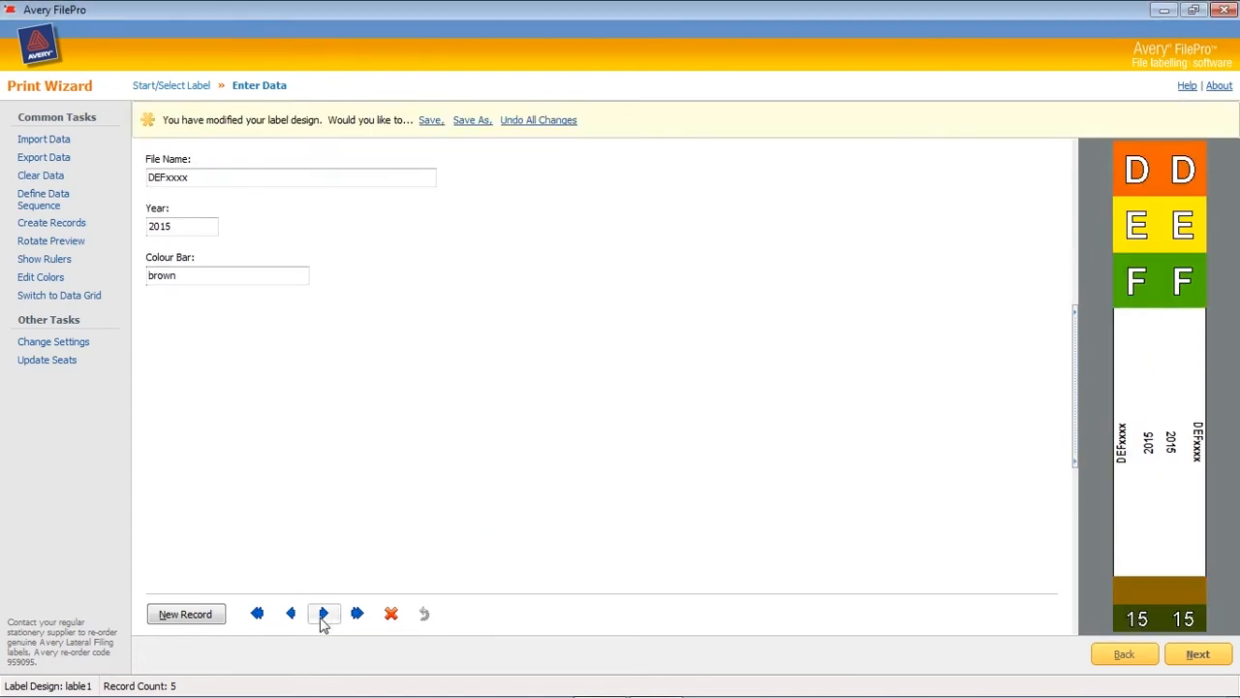
click(322, 617)
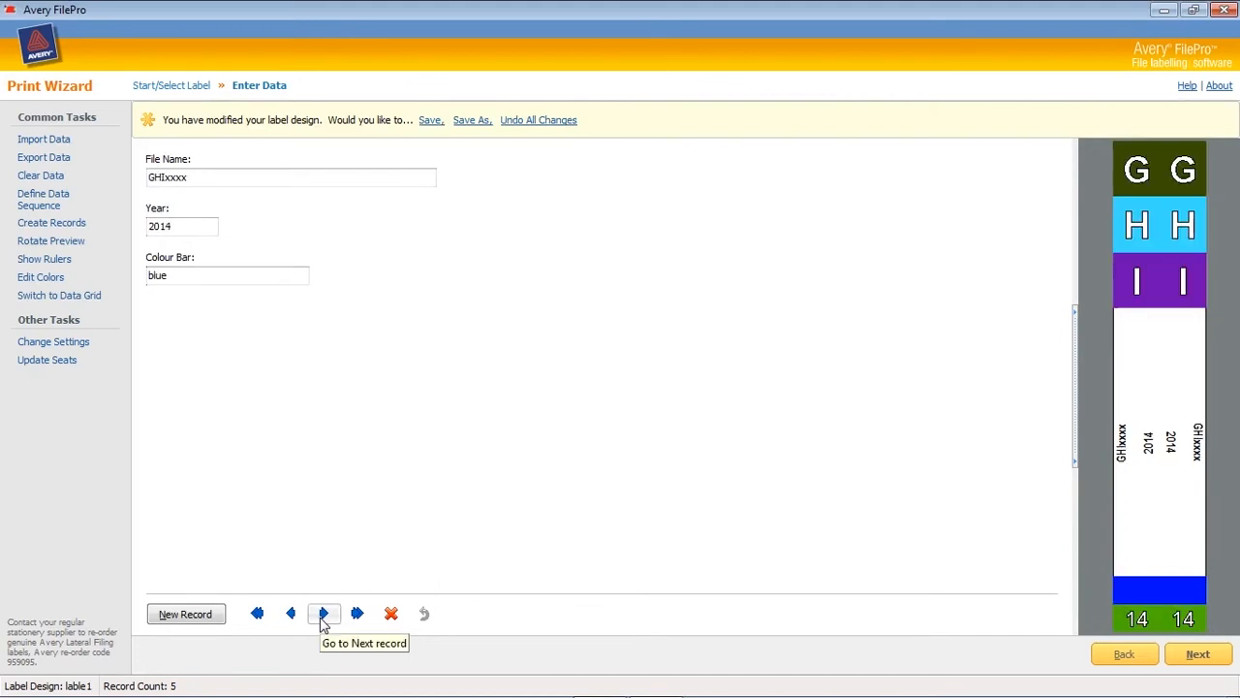
click(322, 617)
click(322, 617)
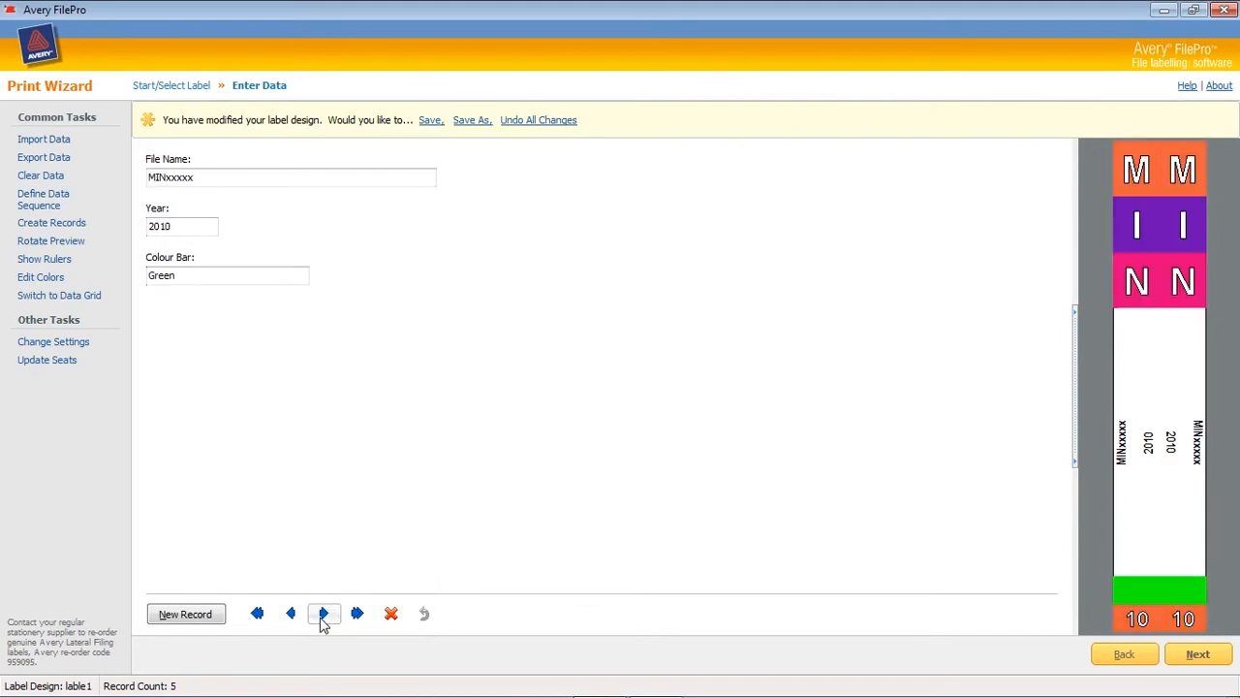
click(323, 618)
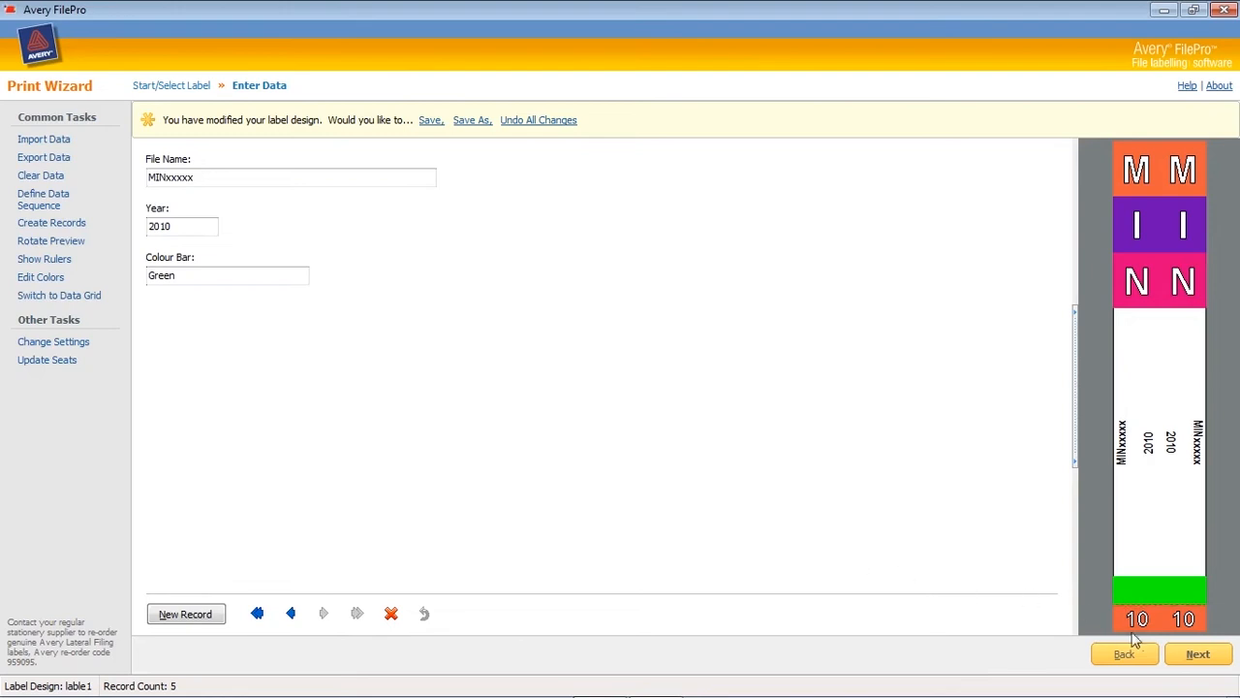
- Proceed to the Print Labels stage and set the printer type to Inkjet
click(1198, 655)
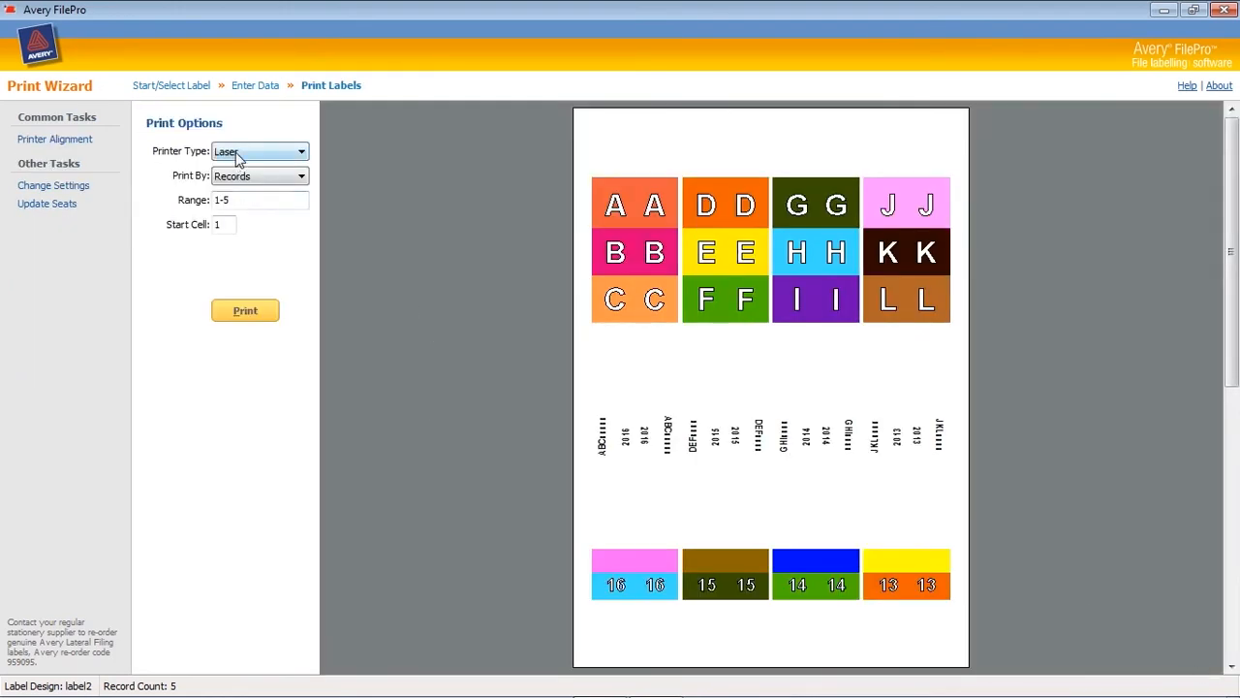
click(236, 154)
click(242, 170)
- Set the label sheet's start cell to 2, to 3, and finally to 10
click(219, 224)
drag(221, 223, 208, 223)
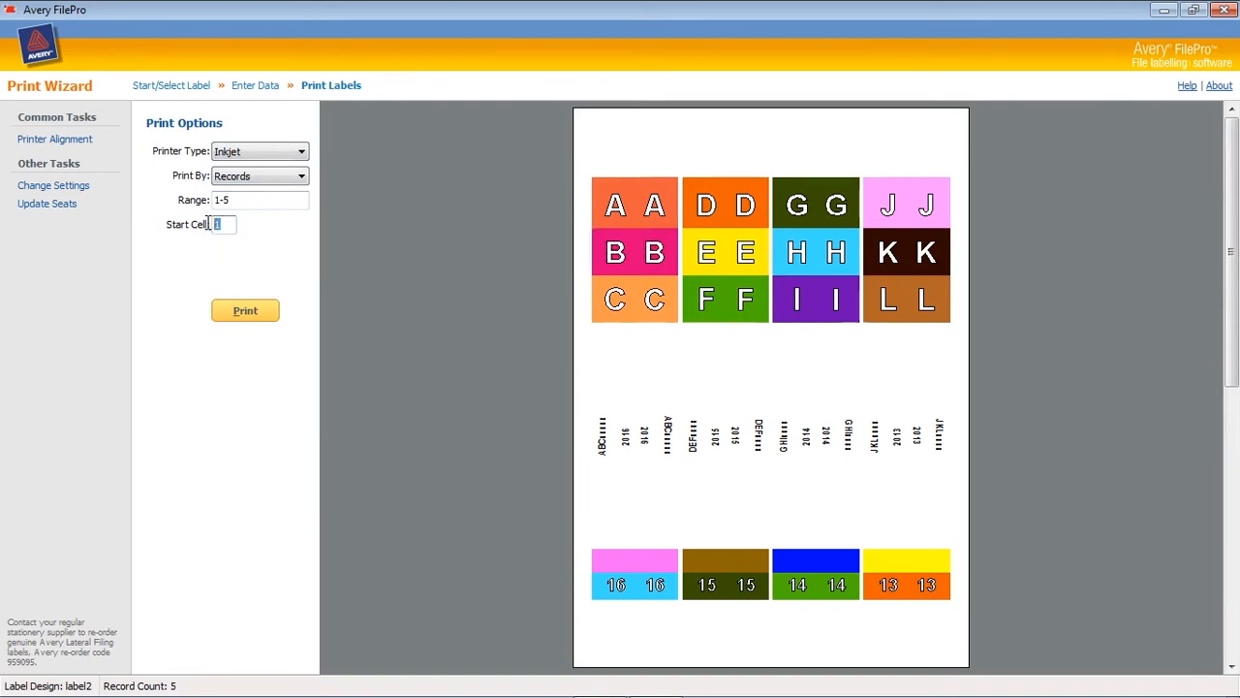
text(2)
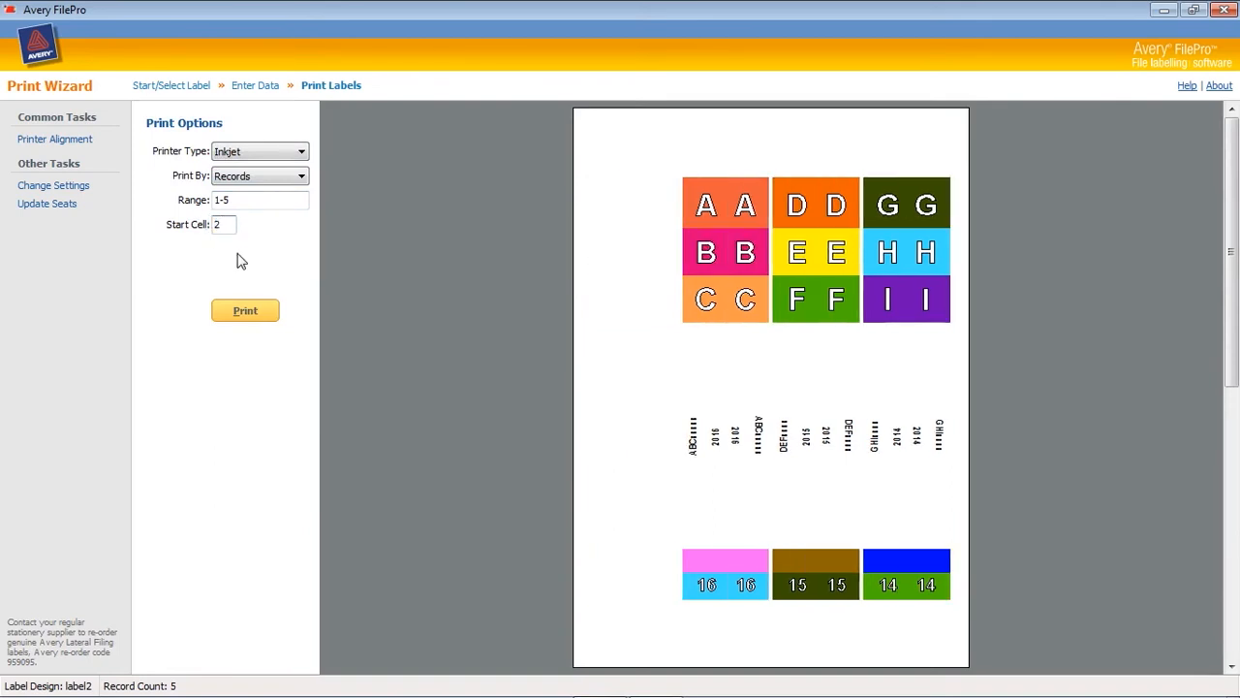
drag(225, 224, 196, 217)
text(3)
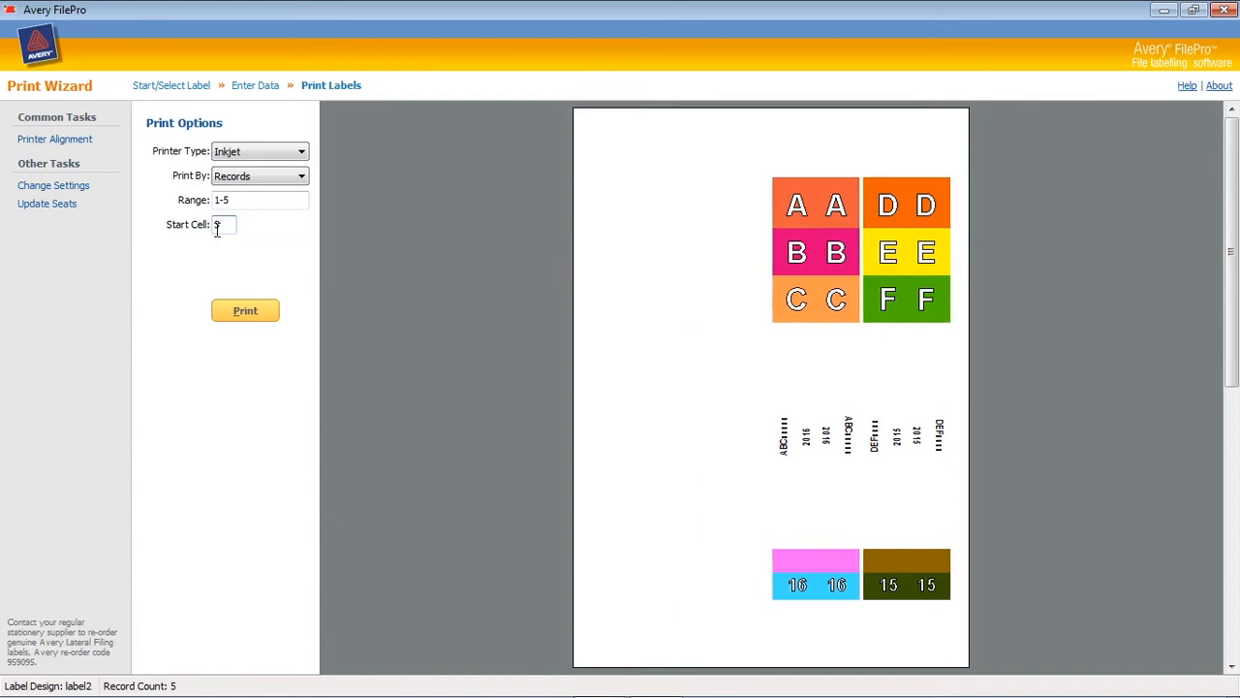
double_click(219, 224)
text(10)
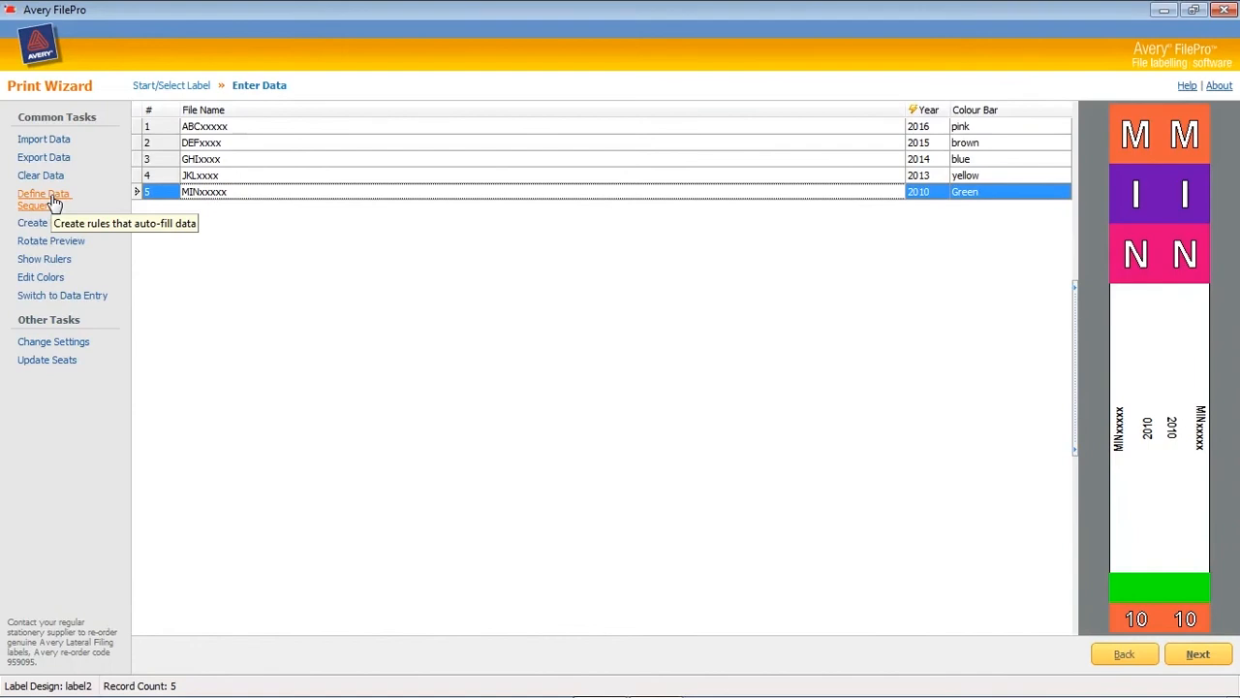
- Define a data sequence for the Year field starting at 2005 and generate 10 records with it
click(48, 198)
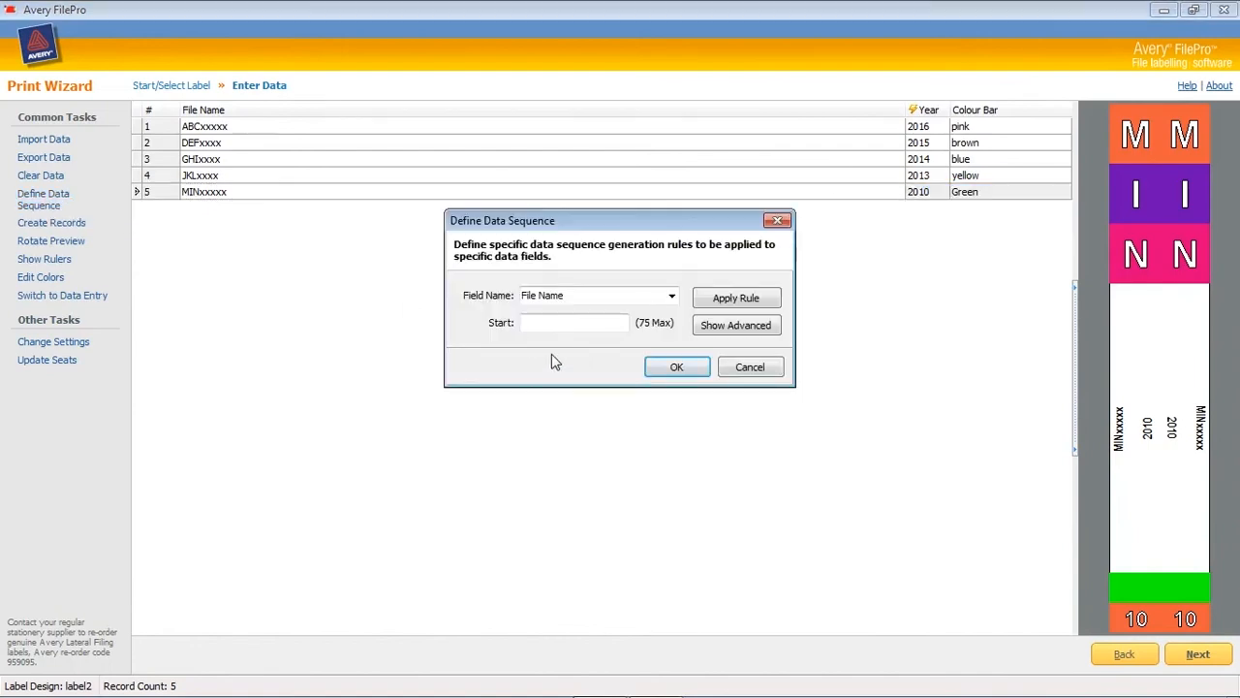
click(718, 326)
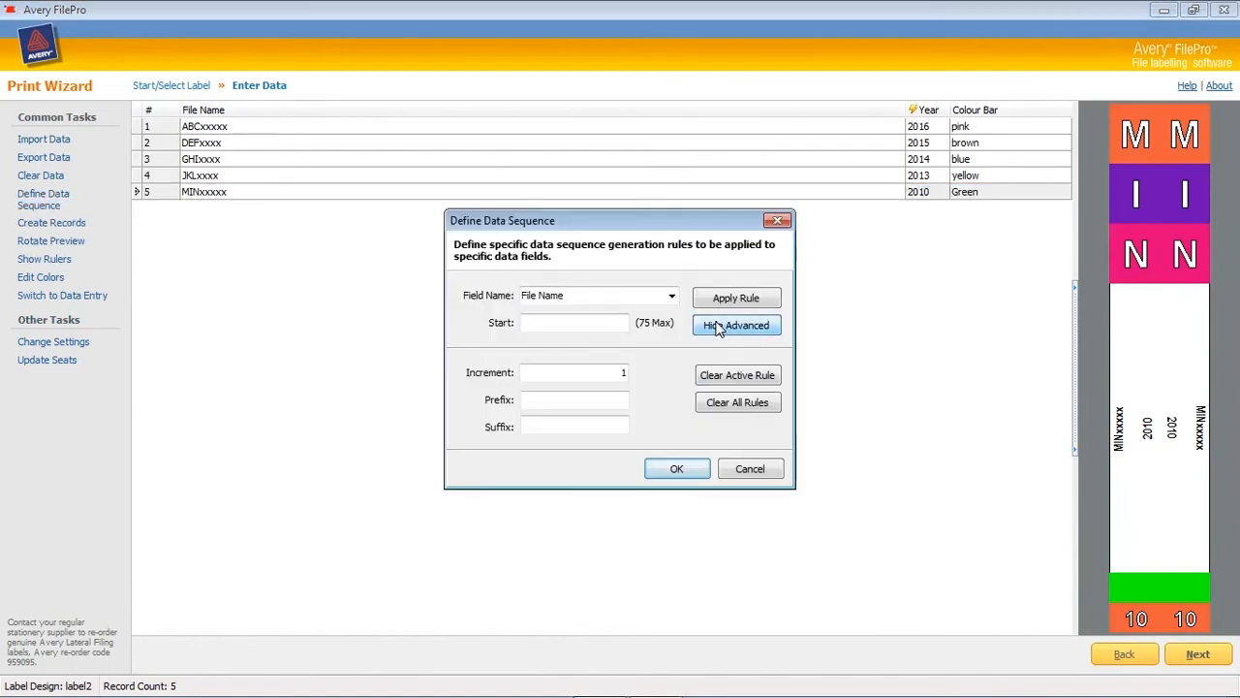
click(672, 297)
click(625, 324)
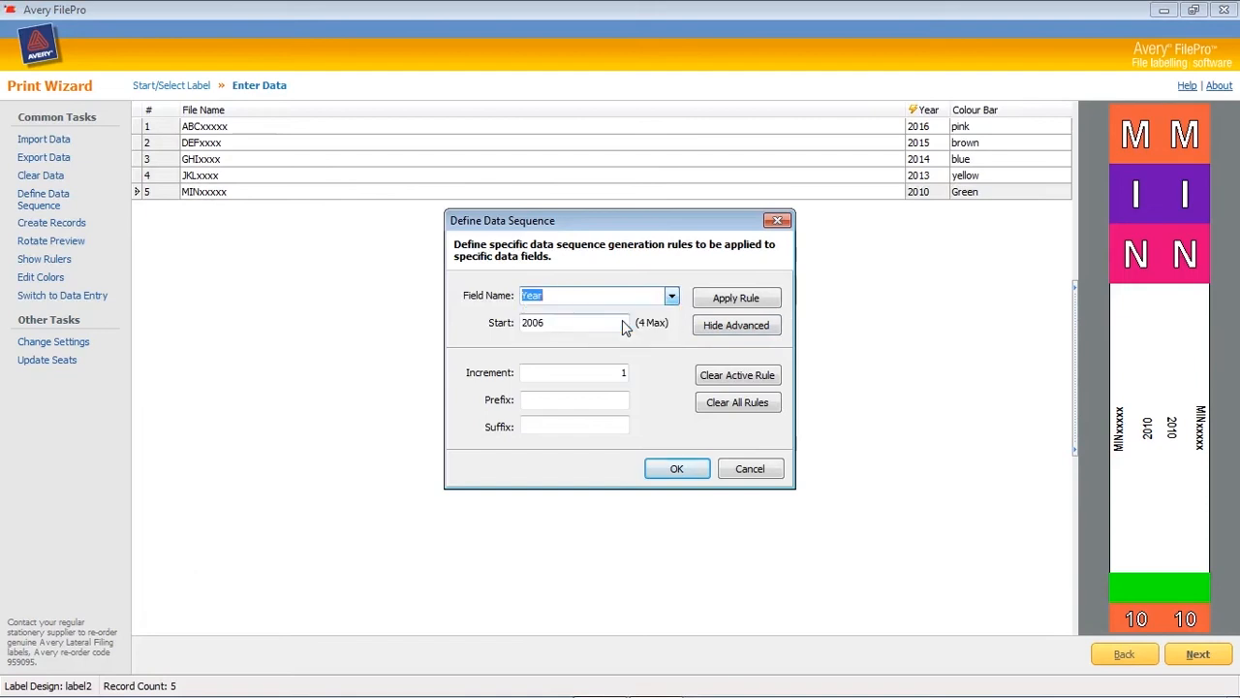
click(578, 322)
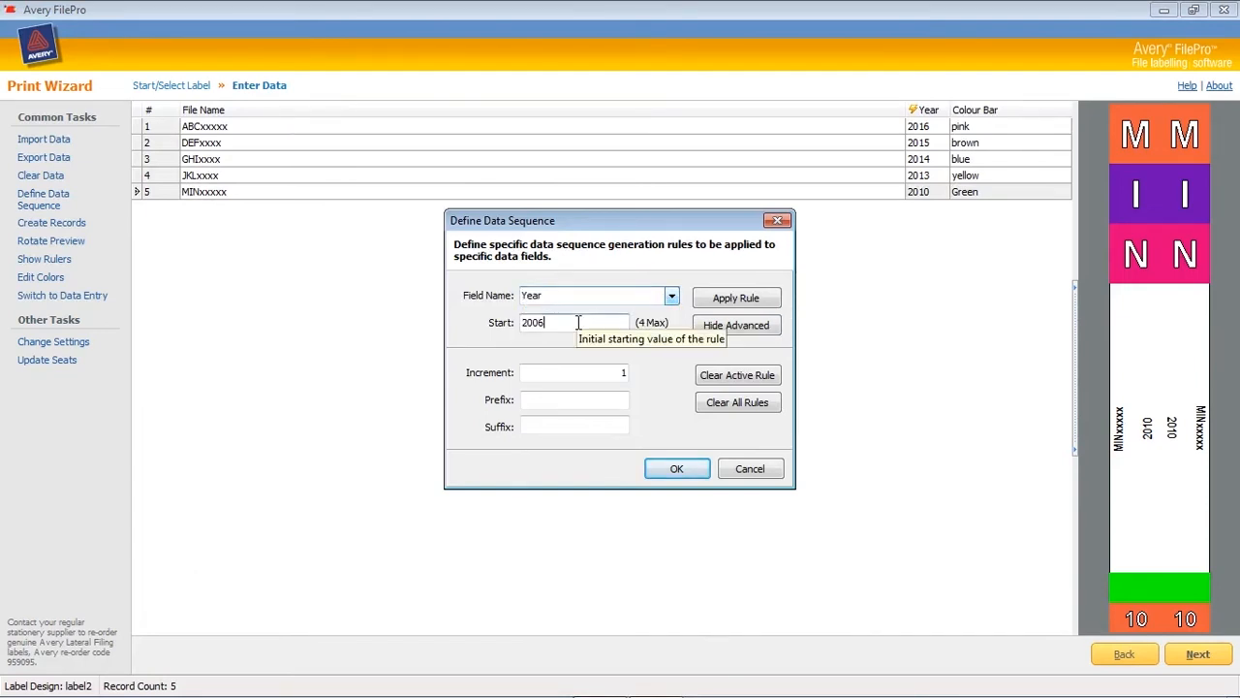
key(BackSpace)
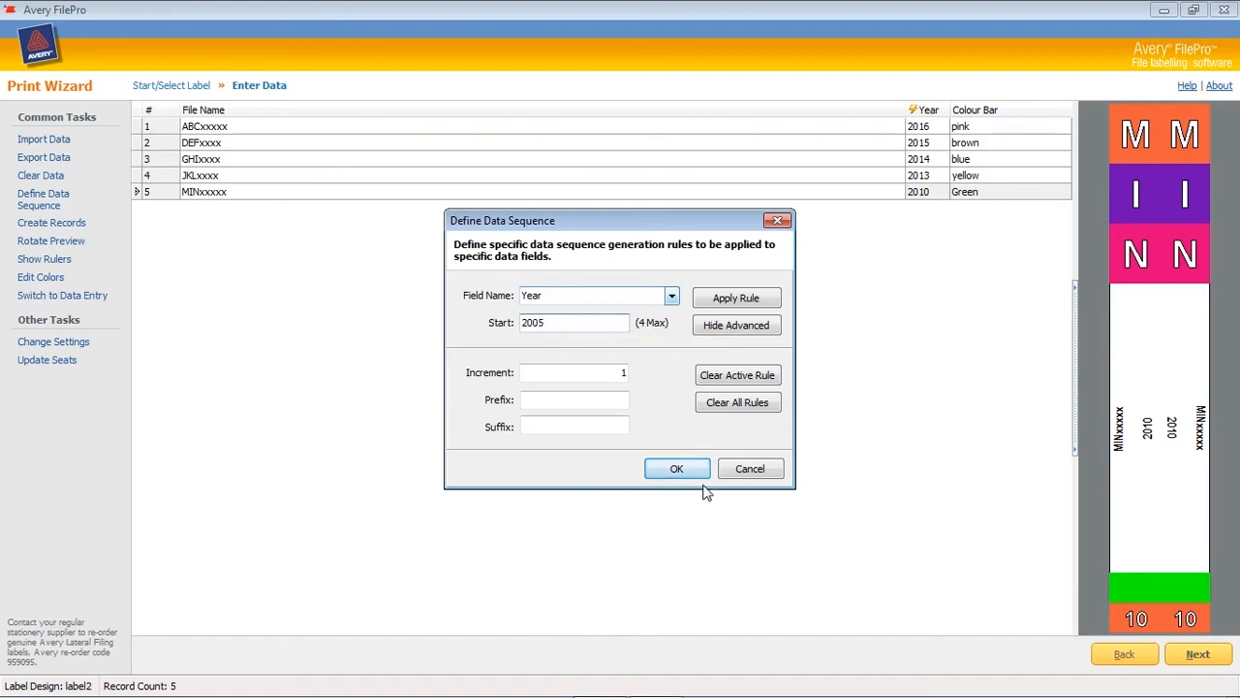
click(668, 470)
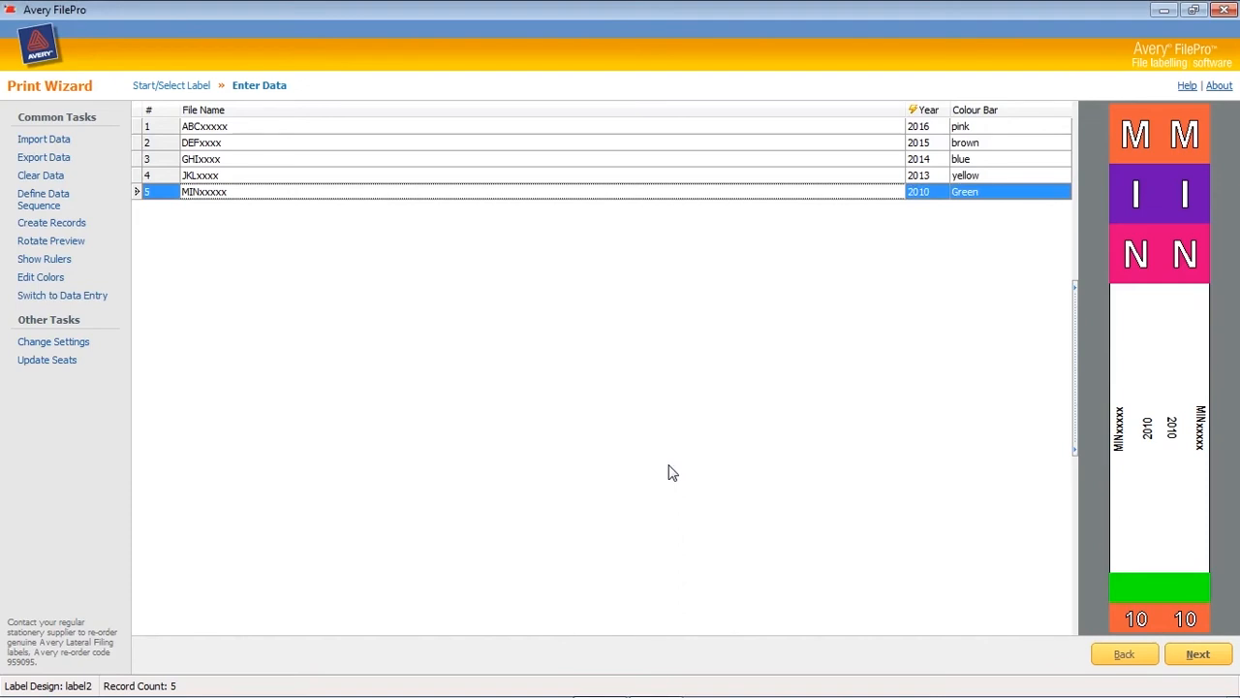
click(74, 225)
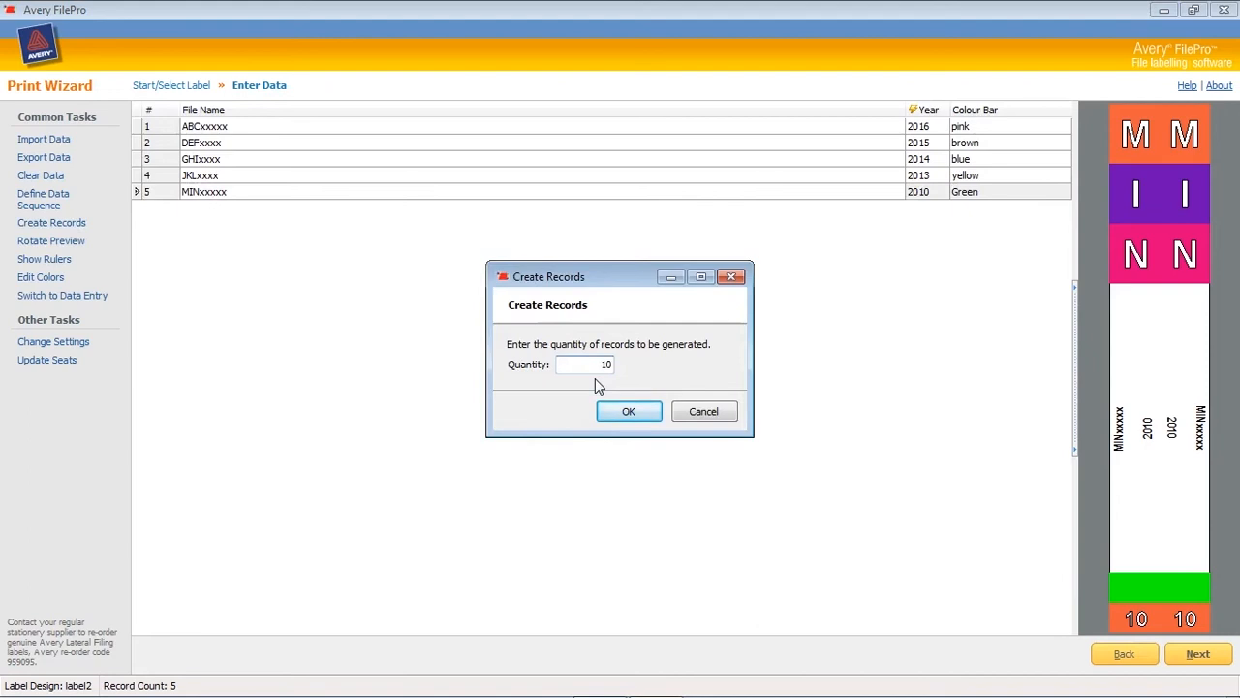
click(635, 409)
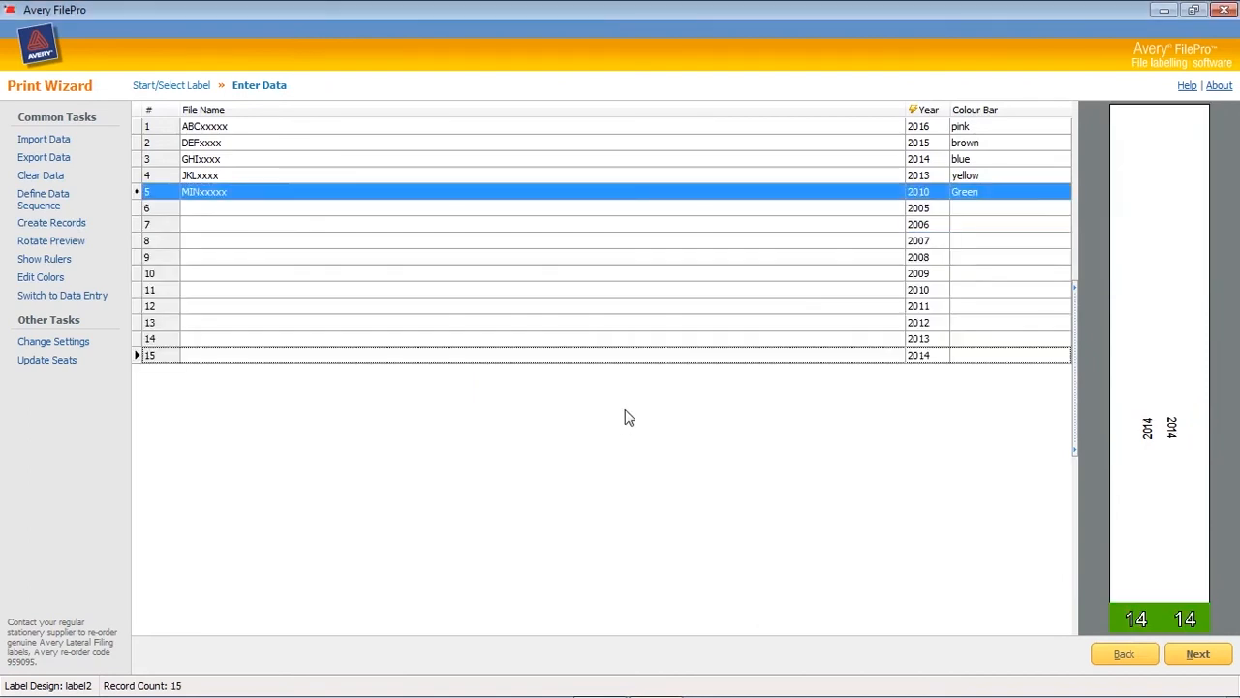
- Fill in record 6 with the file name ASDxxx and the colour bar value blue
click(214, 210)
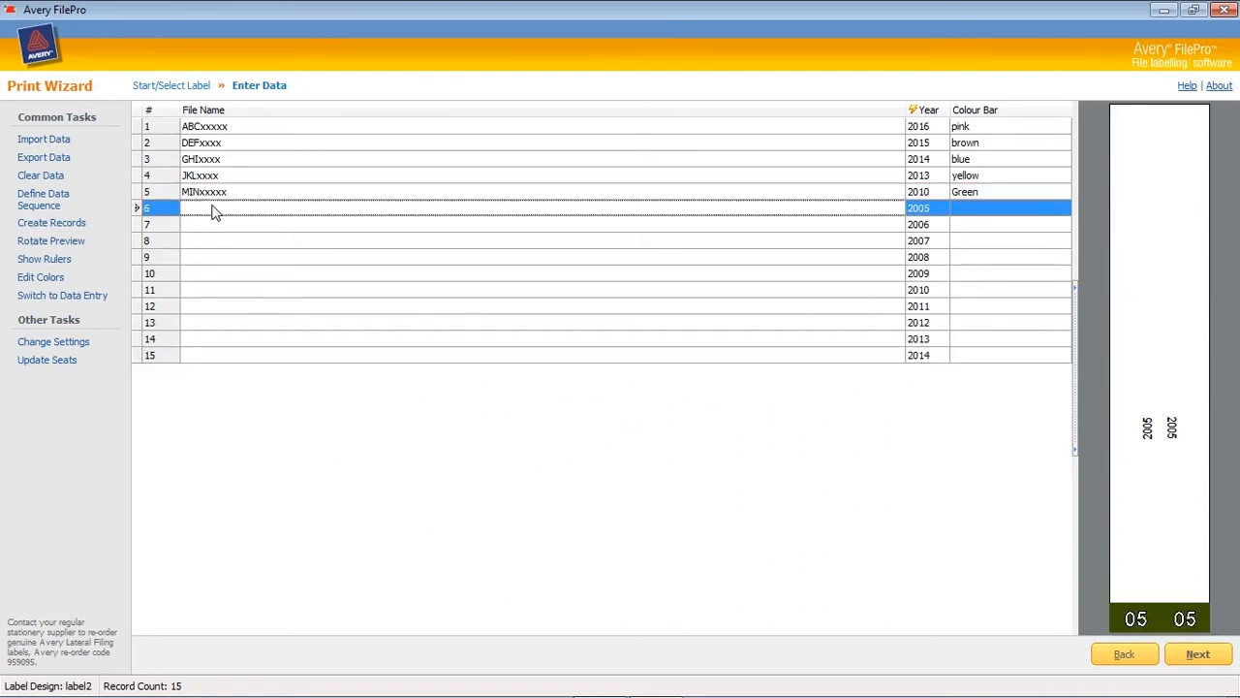
click(231, 209)
text(ASD)
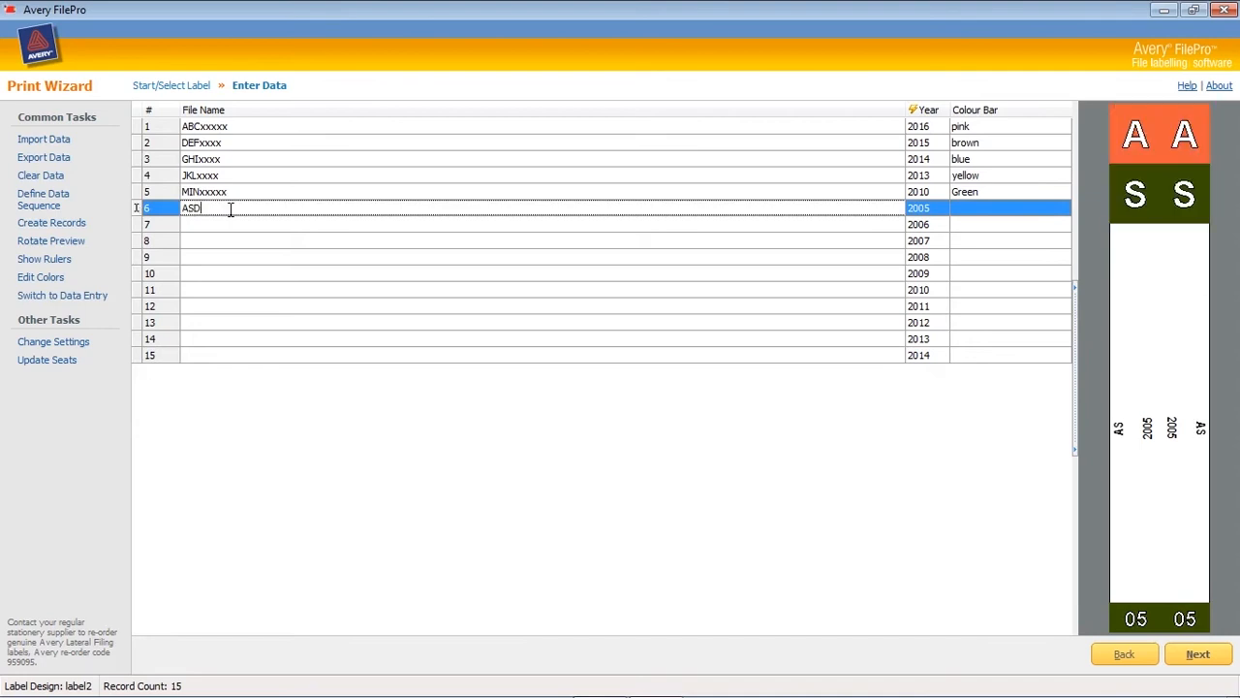
text(xxx)
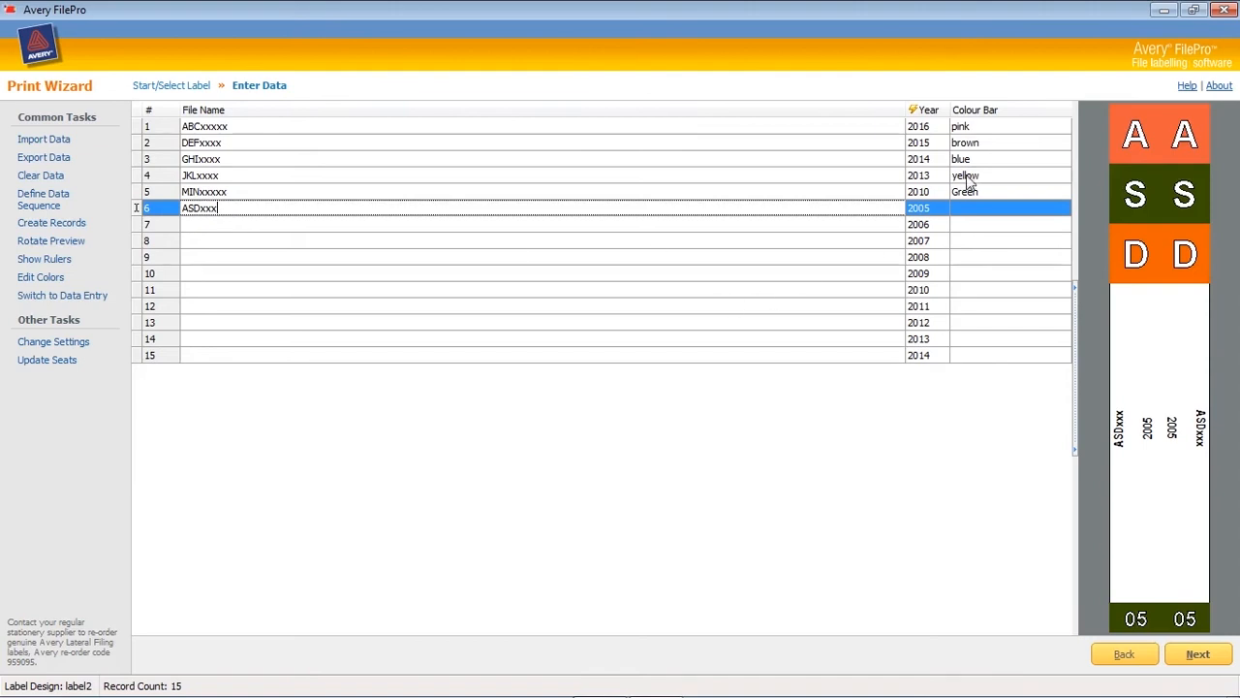
click(971, 208)
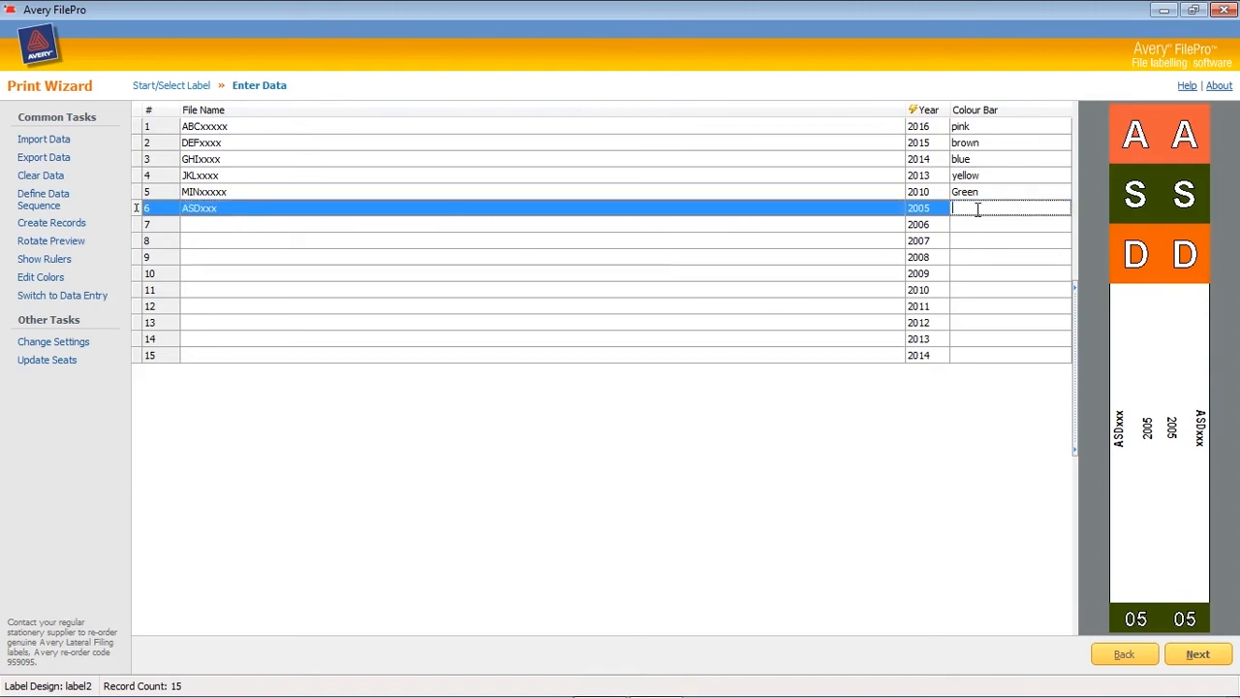
text(blue)
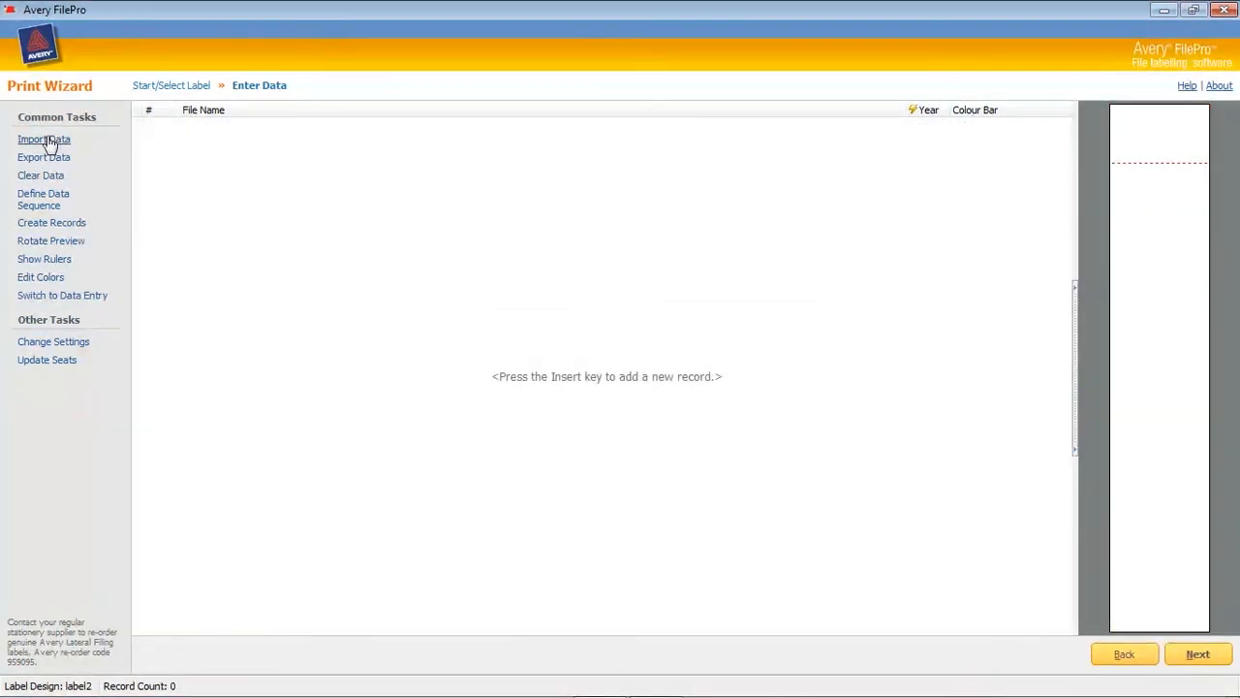
- Start a data import with a new profile, using the sampleData CSV file from Sample Label Designs
click(49, 143)
click(448, 296)
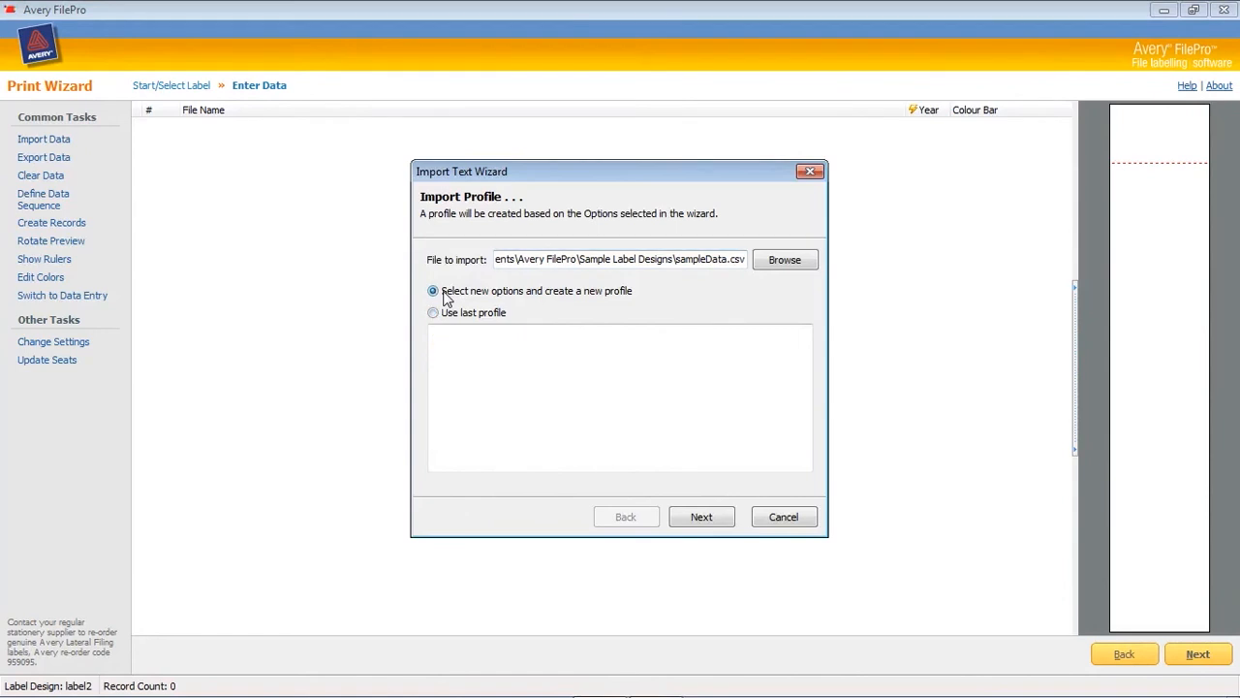
click(781, 266)
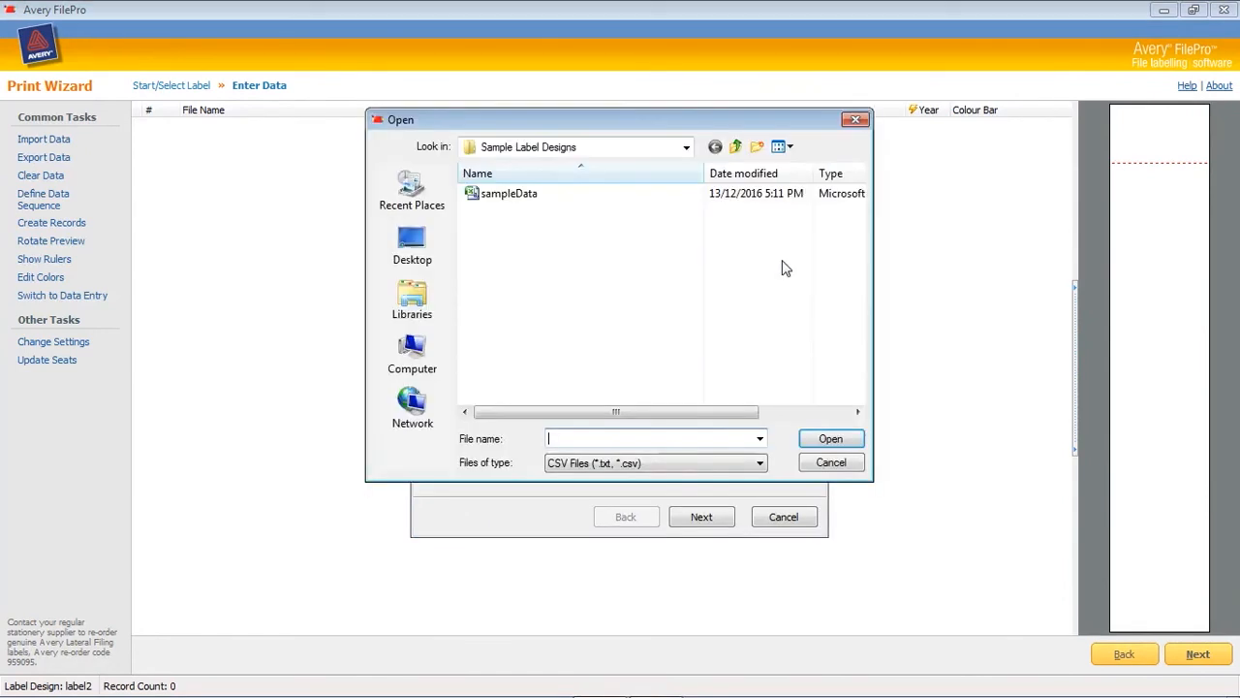
click(505, 196)
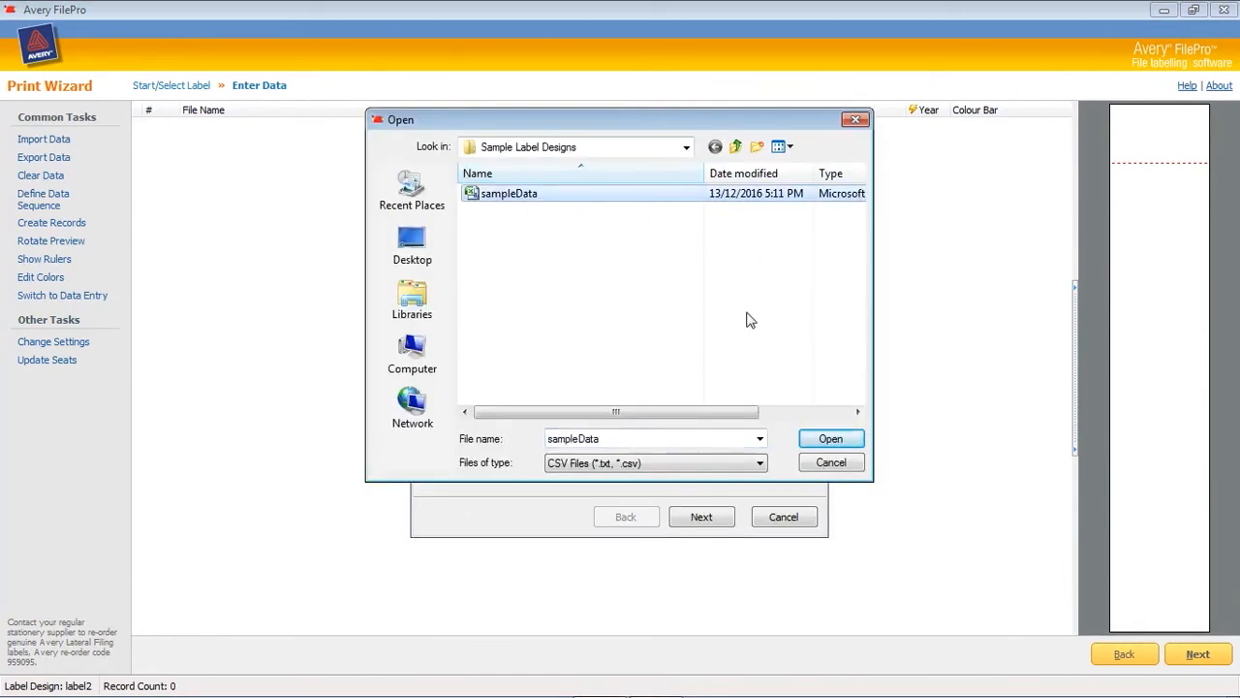
click(839, 439)
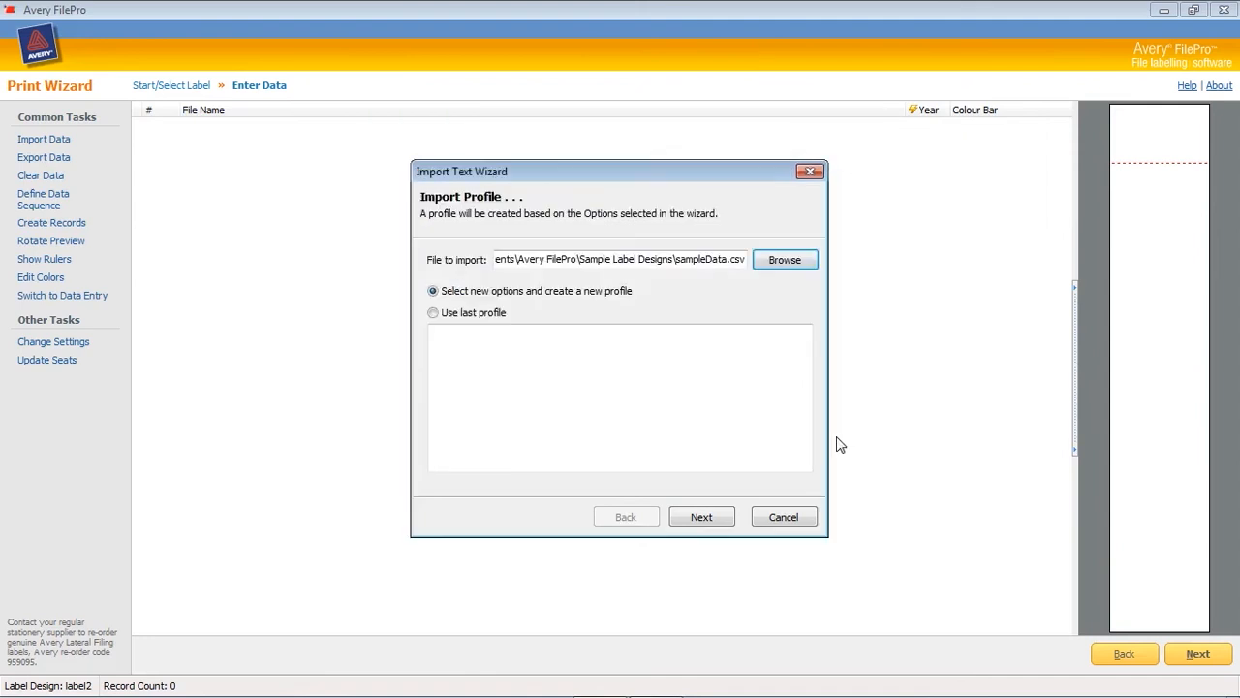
- Accept the delimited format with comma separators and treat the first row as field names
click(717, 523)
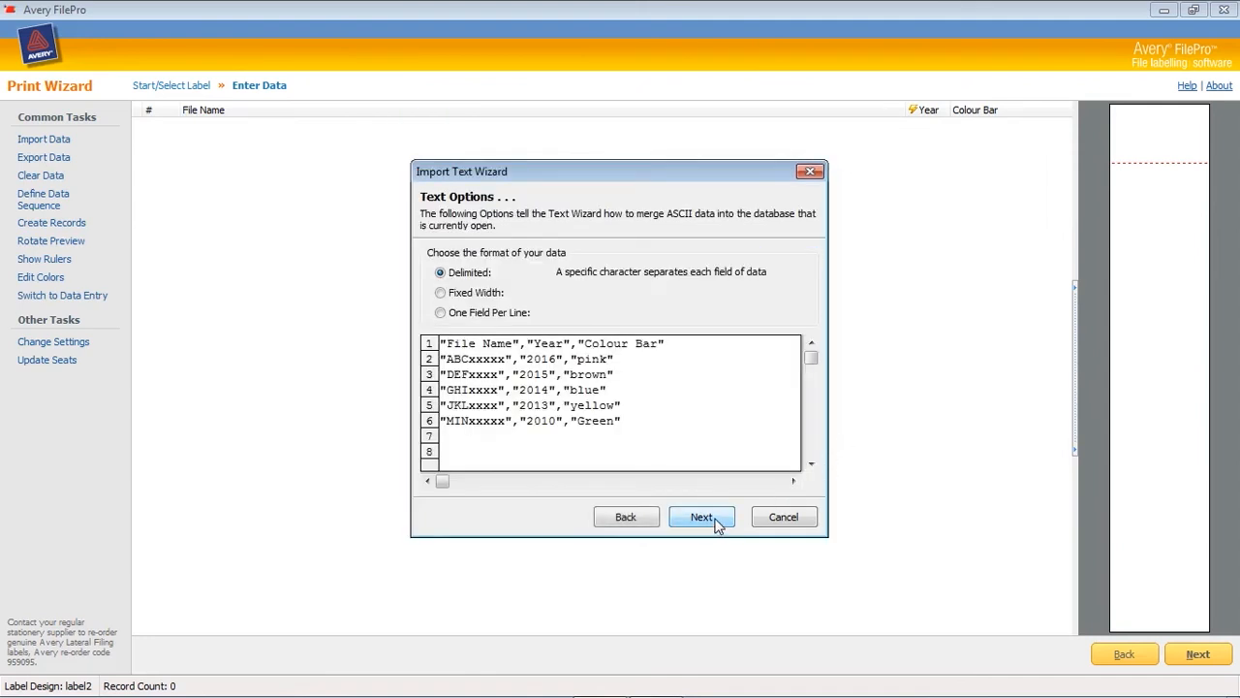
click(717, 524)
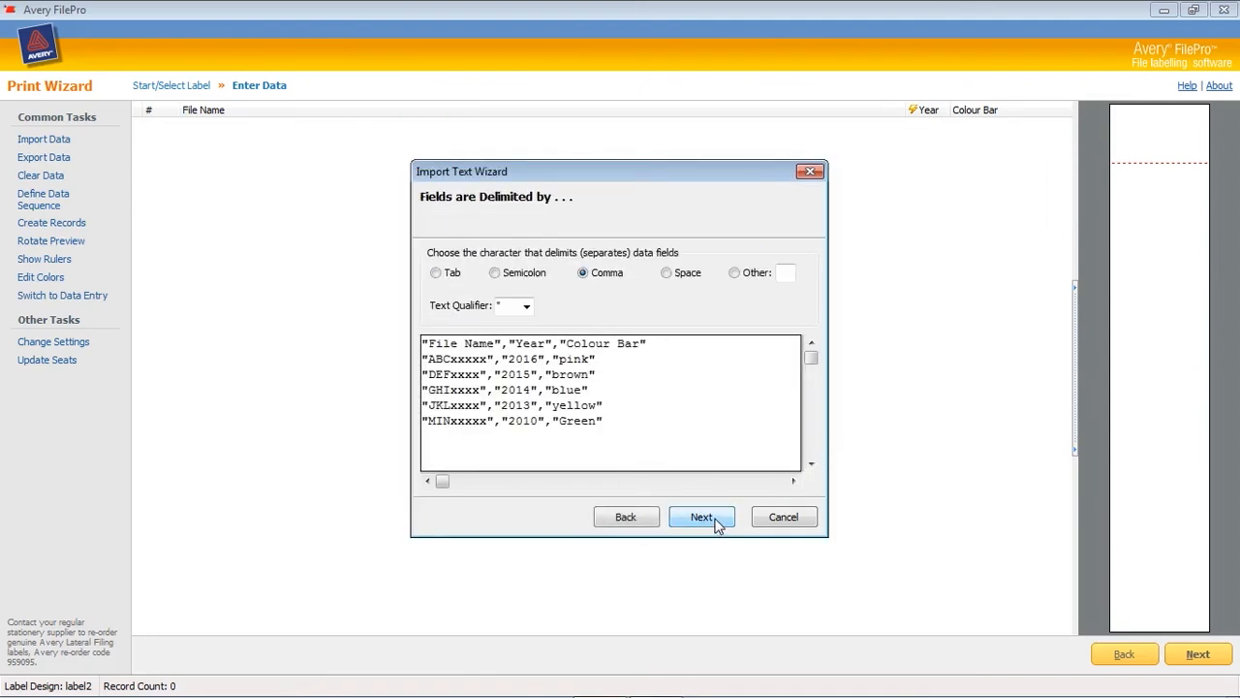
click(717, 524)
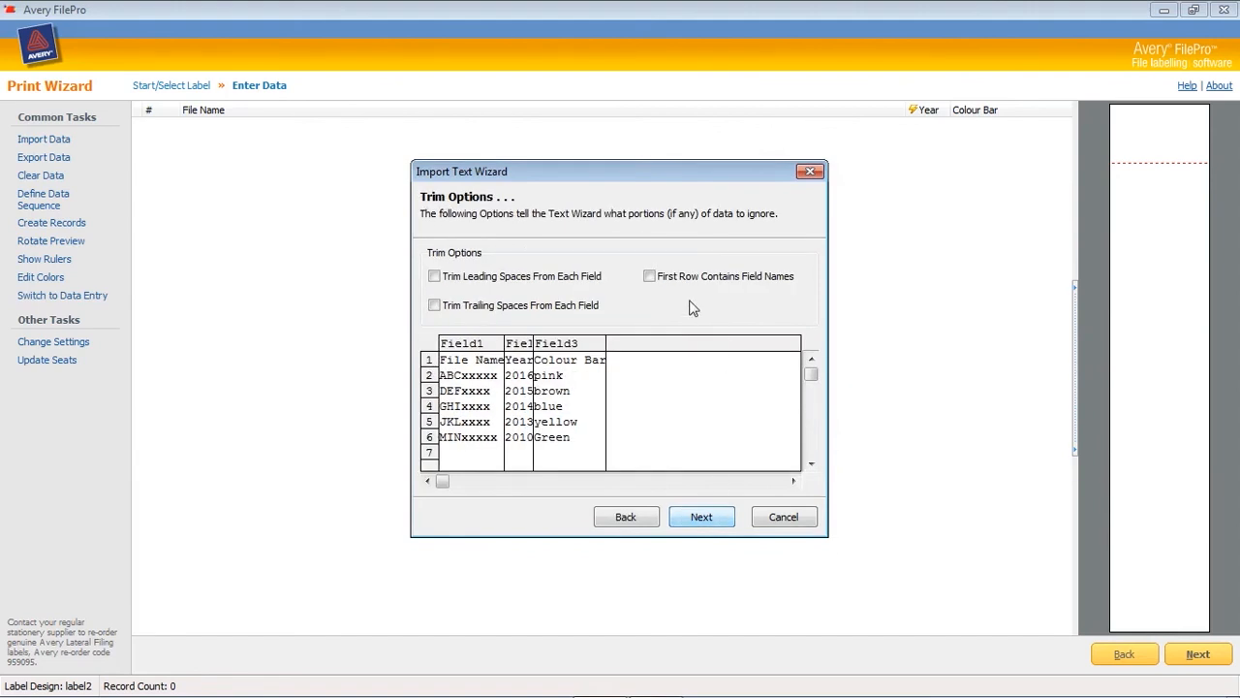
click(650, 278)
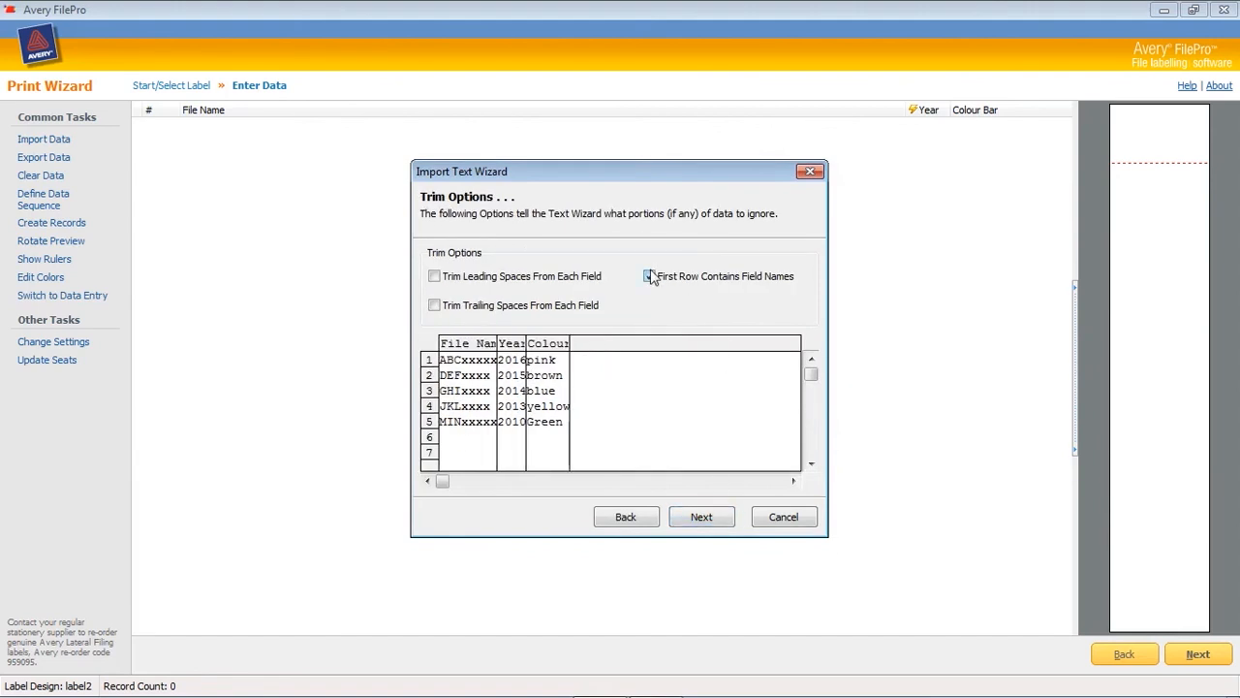
- Map all import fields to the label design's fields and finish the import
click(702, 516)
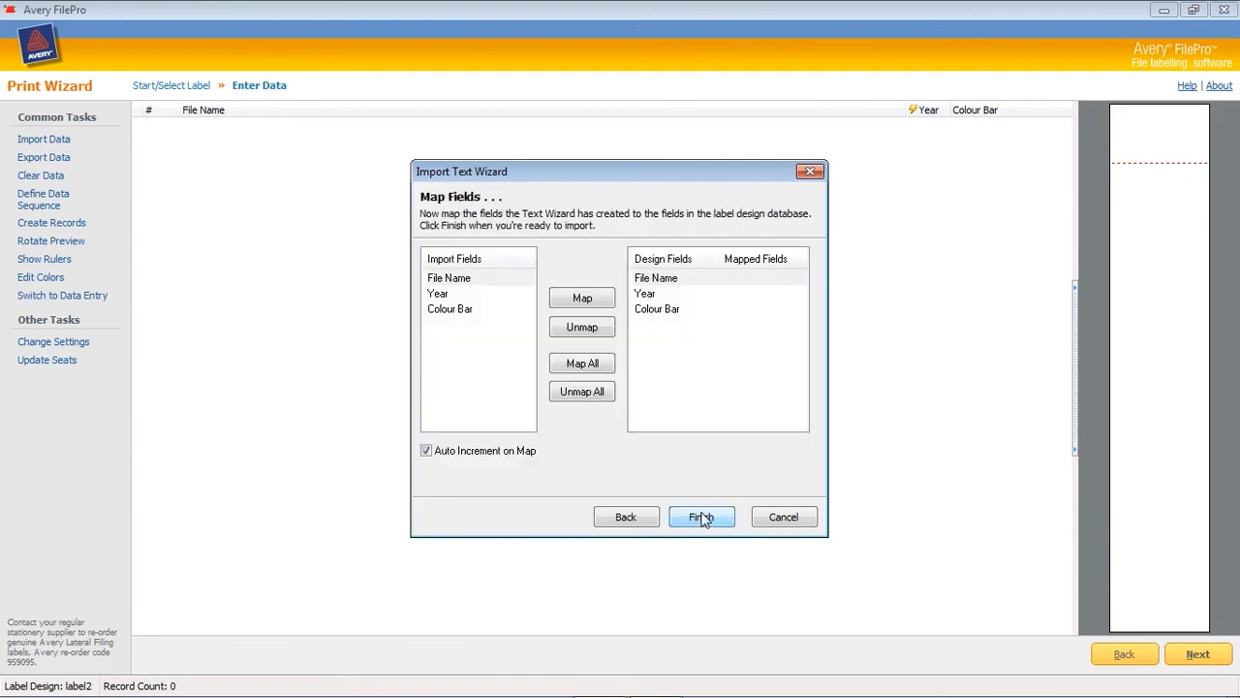
click(581, 363)
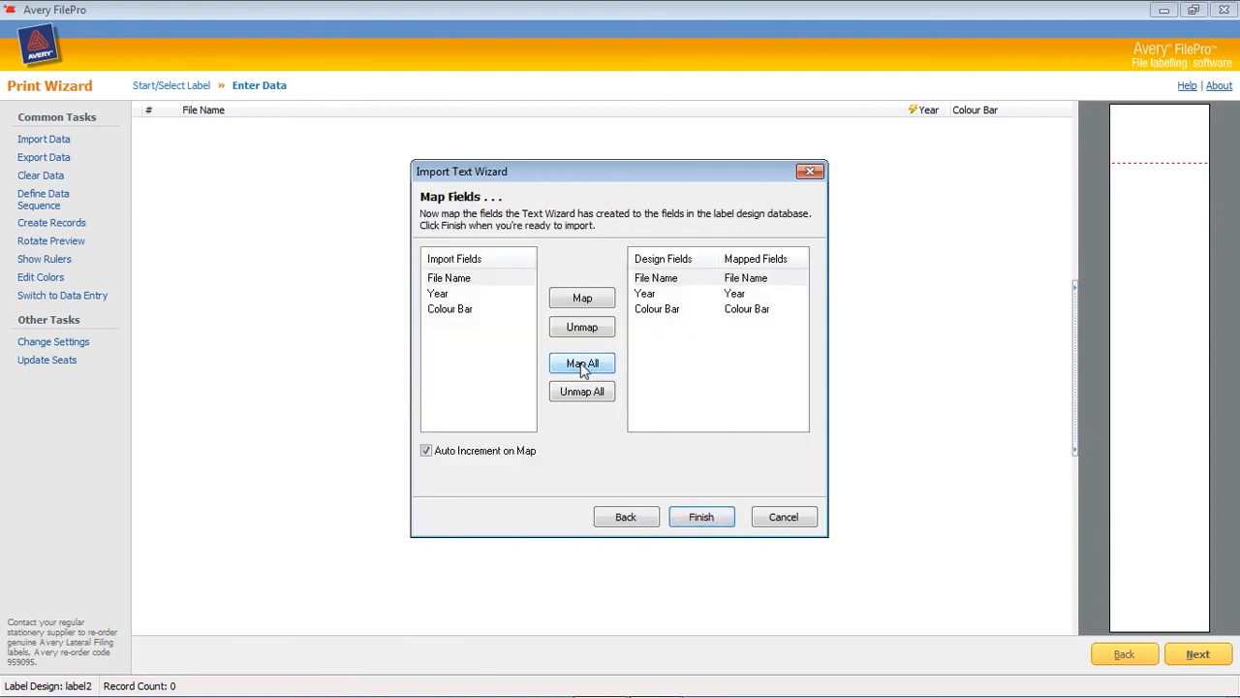
click(706, 517)
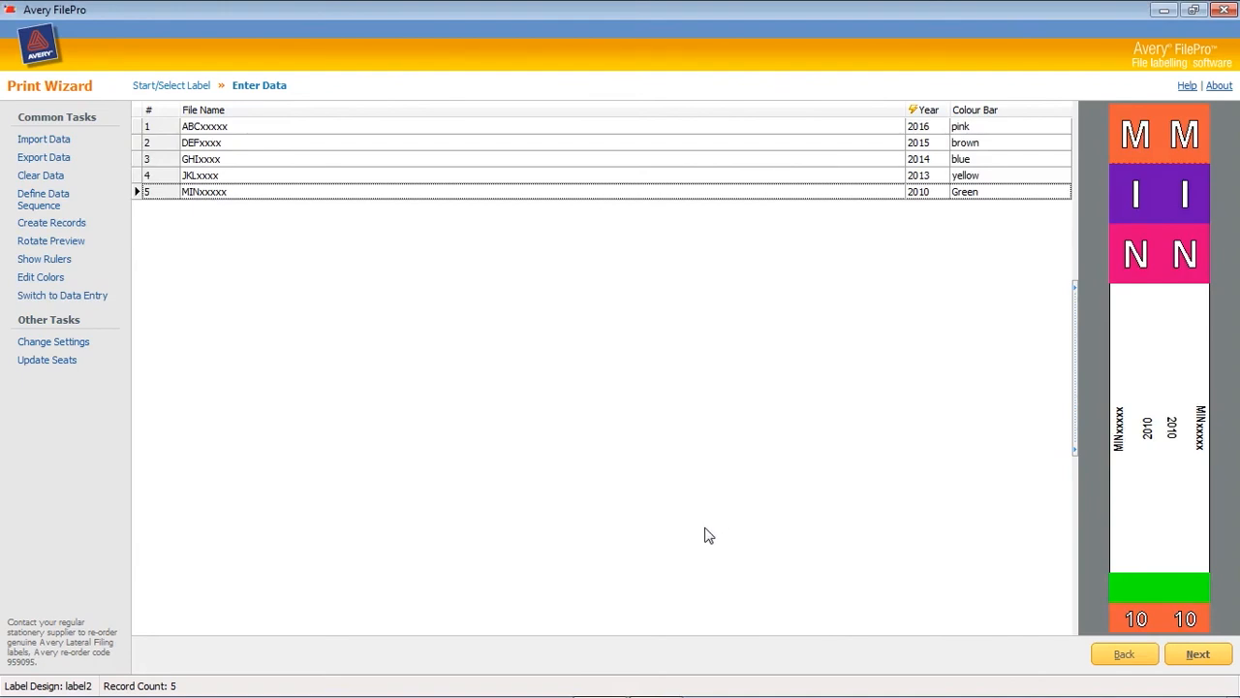
- Open the help's The Basics topic under Getting Started and read on to the Enter Data Screen section
click(1187, 88)
click(43, 126)
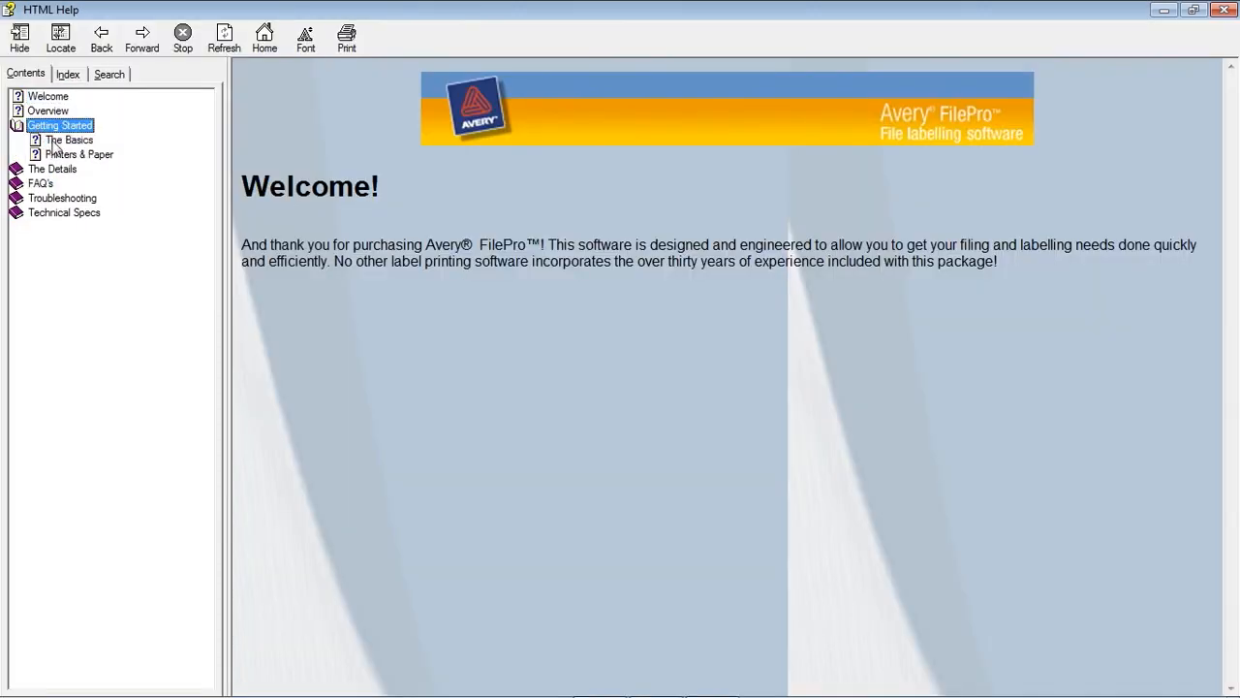
click(58, 141)
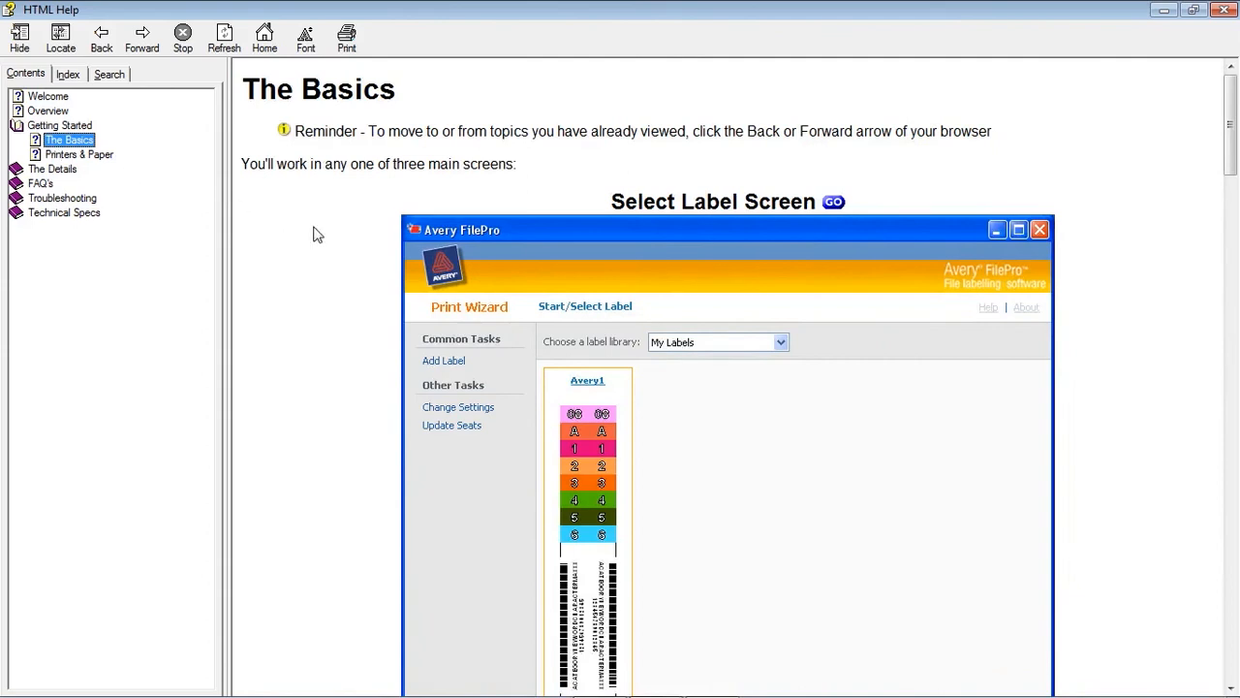
drag(1226, 155, 1232, 229)
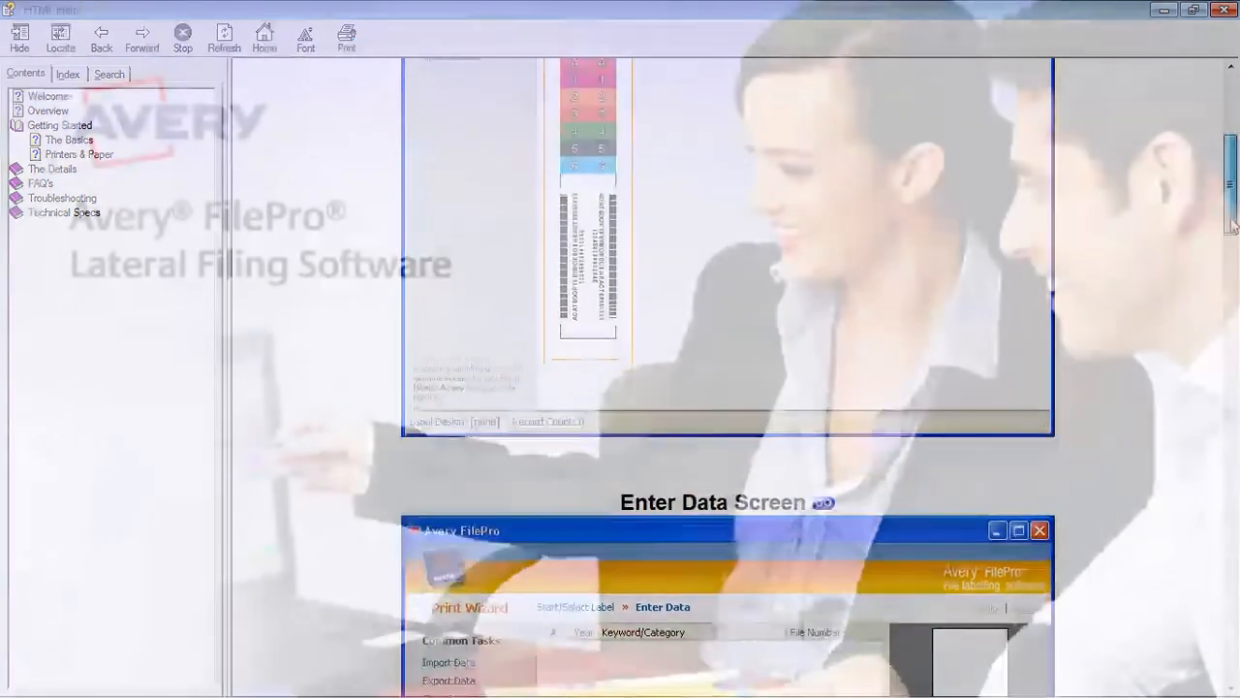